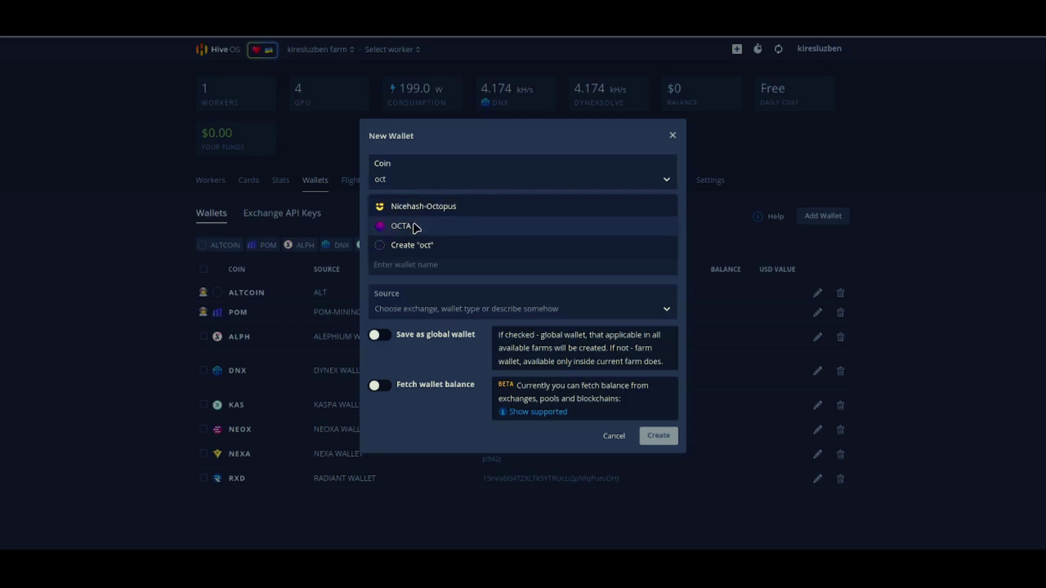
Step: Create an OCTA wallet named 'OCTA WALLET' holding the pasted wallet address
{"action": "left_click", "coordinate": [398, 225]}
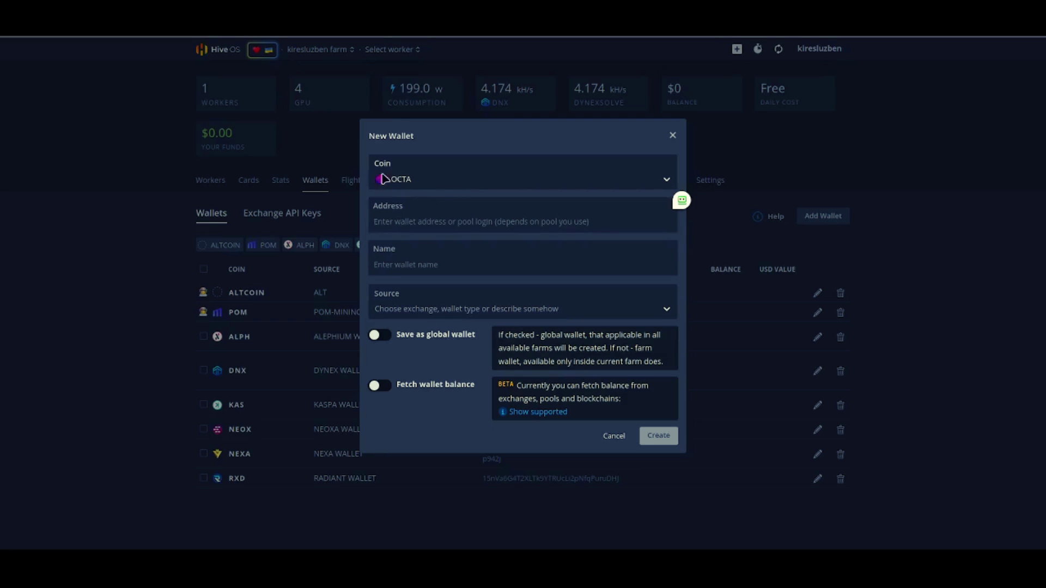
{"action": "left_click", "coordinate": [397, 224]}
{"action": "left_click", "coordinate": [592, 564]}
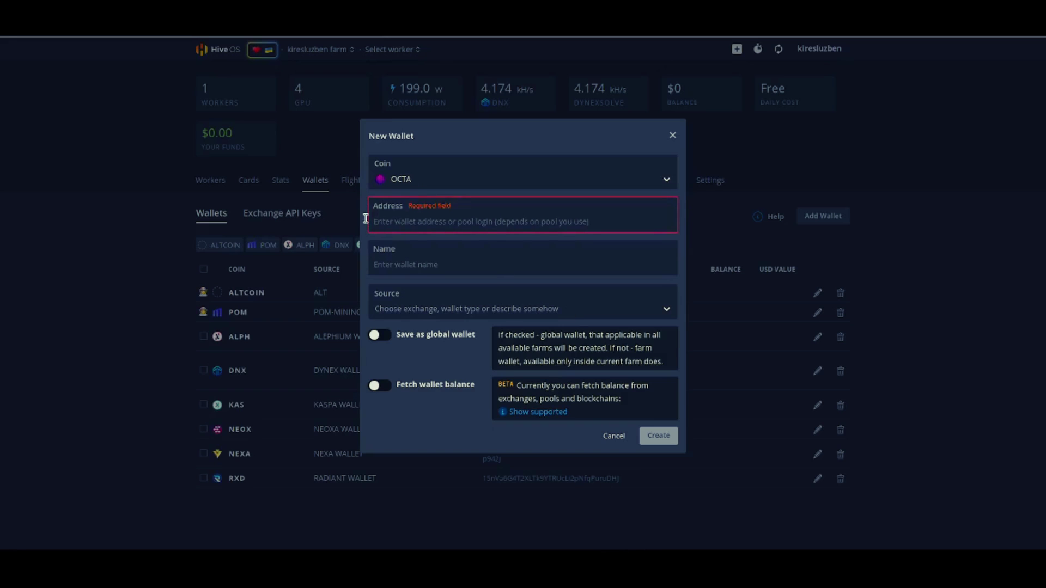
{"action": "left_click", "coordinate": [357, 565]}
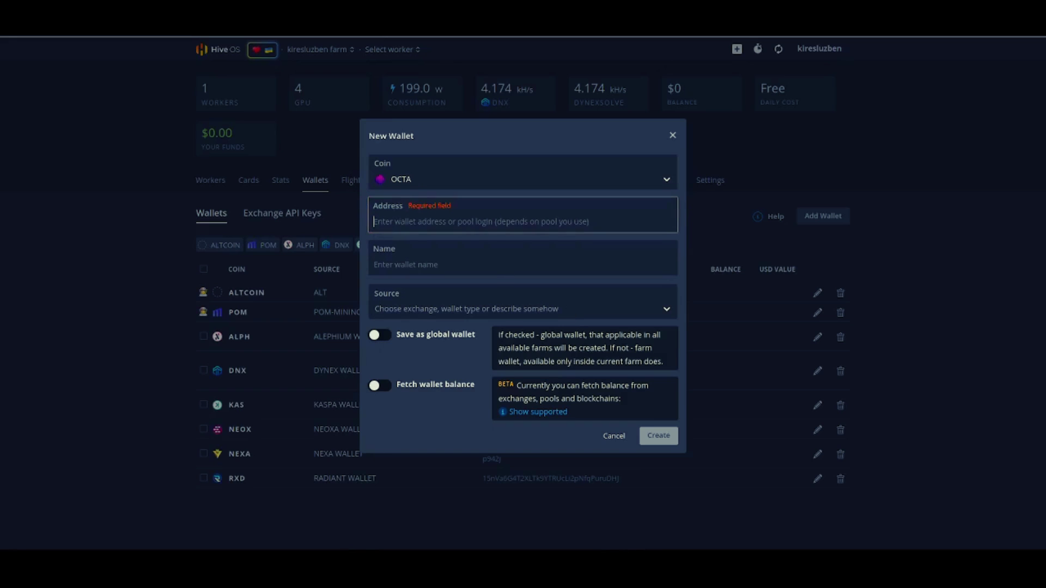
{"action": "type", "text": "0xe3921E46bFA203F277B82677fd6DF1B8Cb023248"}
{"action": "left_click", "coordinate": [429, 266]}
{"action": "type", "text": "O"}
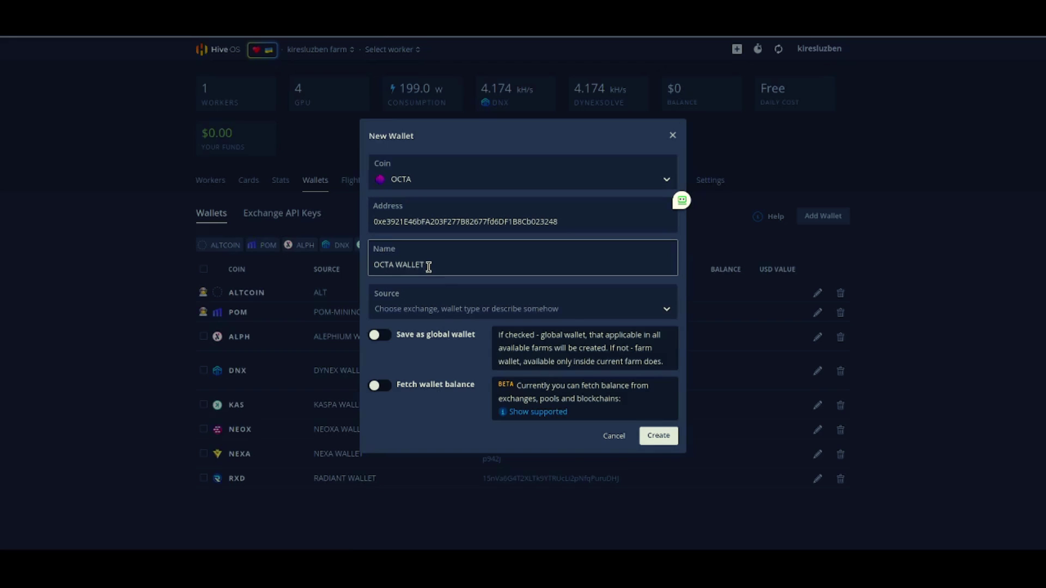
{"action": "left_click", "coordinate": [659, 435]}
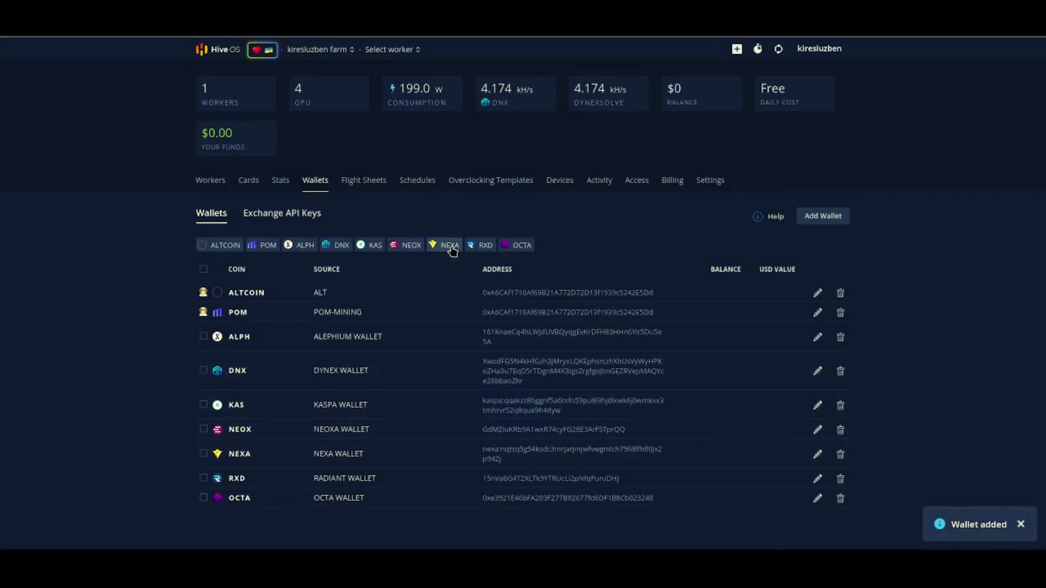
Step: Start a flight sheet with coin OCTA, wallet OCTA WALLET, pool Configure in miner, miner TeamRedMiner
{"action": "left_click", "coordinate": [353, 185]}
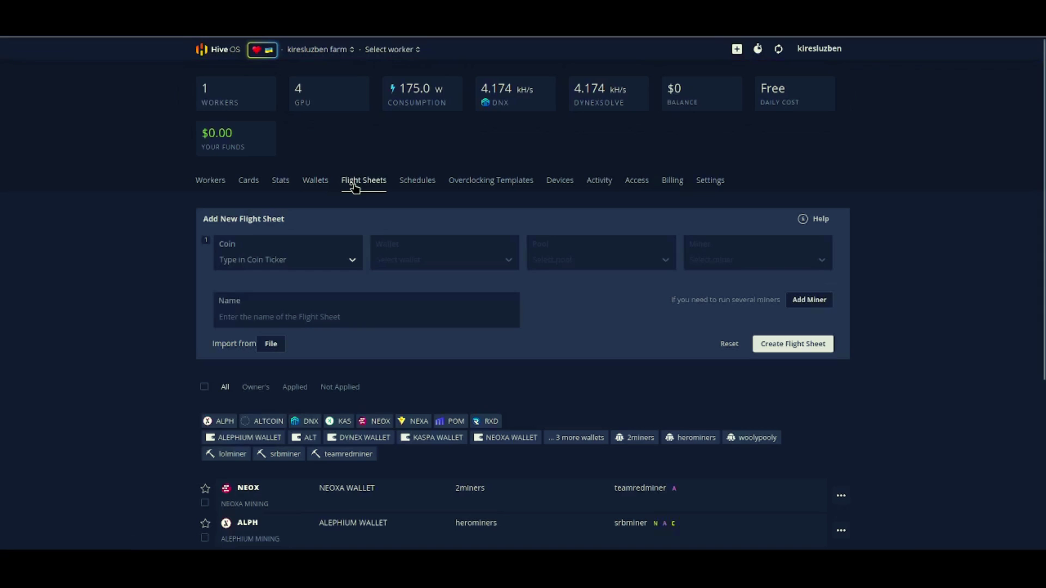
{"action": "left_click", "coordinate": [319, 259]}
{"action": "left_click", "coordinate": [252, 401]}
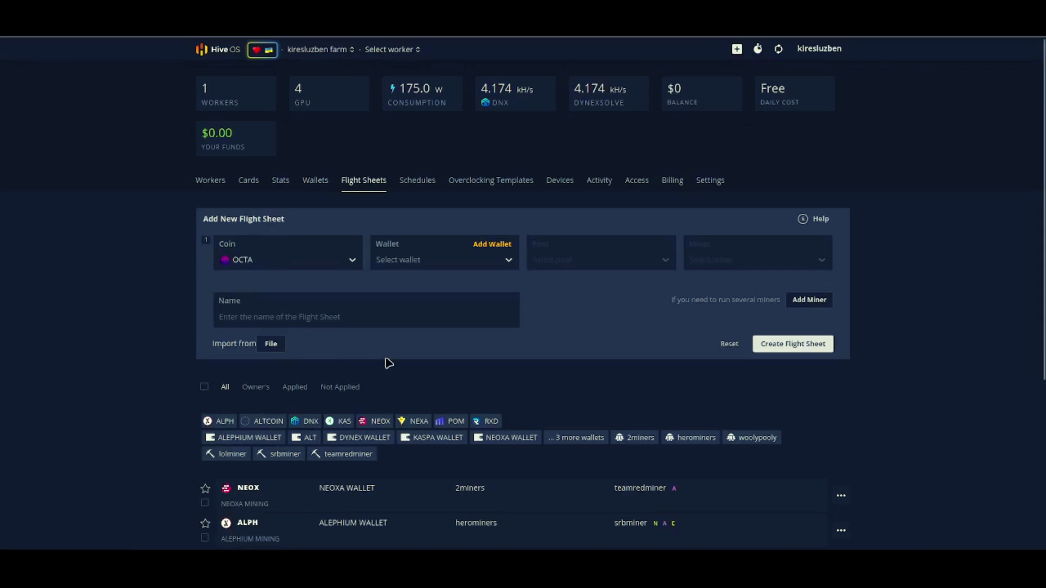
{"action": "left_click", "coordinate": [466, 263]}
{"action": "left_click", "coordinate": [423, 288]}
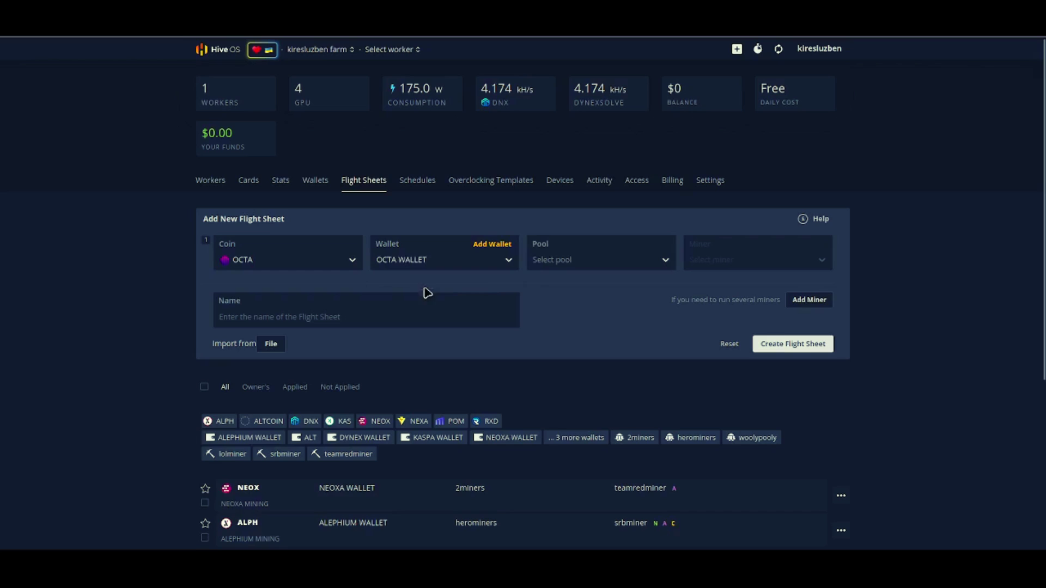
{"action": "left_click", "coordinate": [565, 265]}
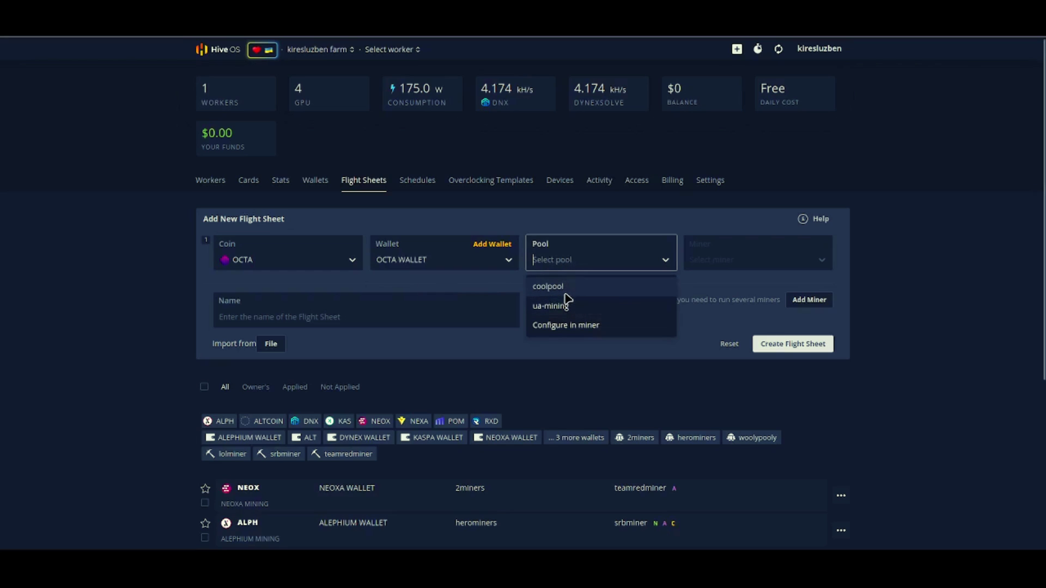
{"action": "left_click", "coordinate": [561, 326]}
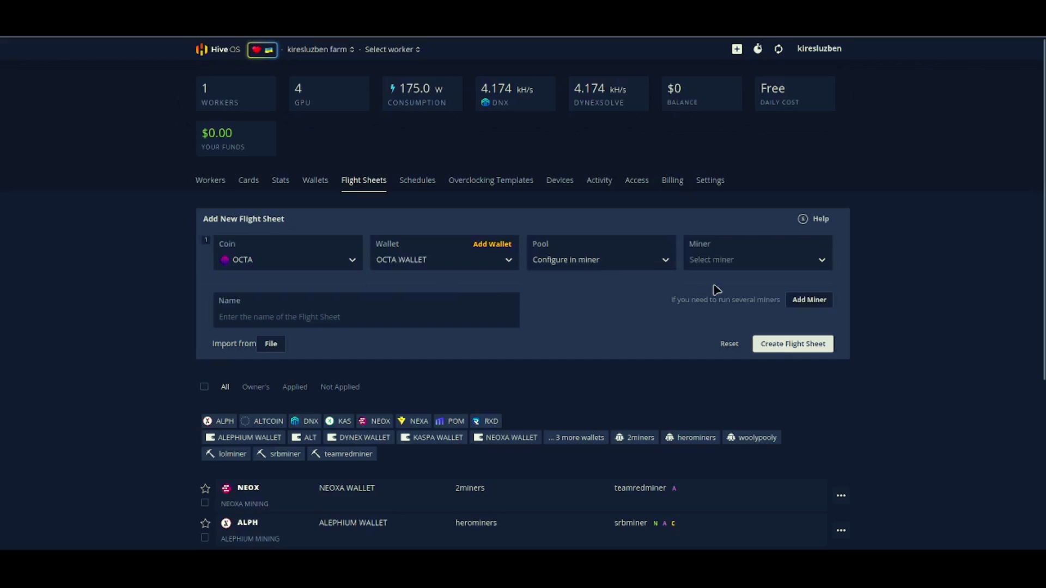
{"action": "left_click", "coordinate": [722, 260]}
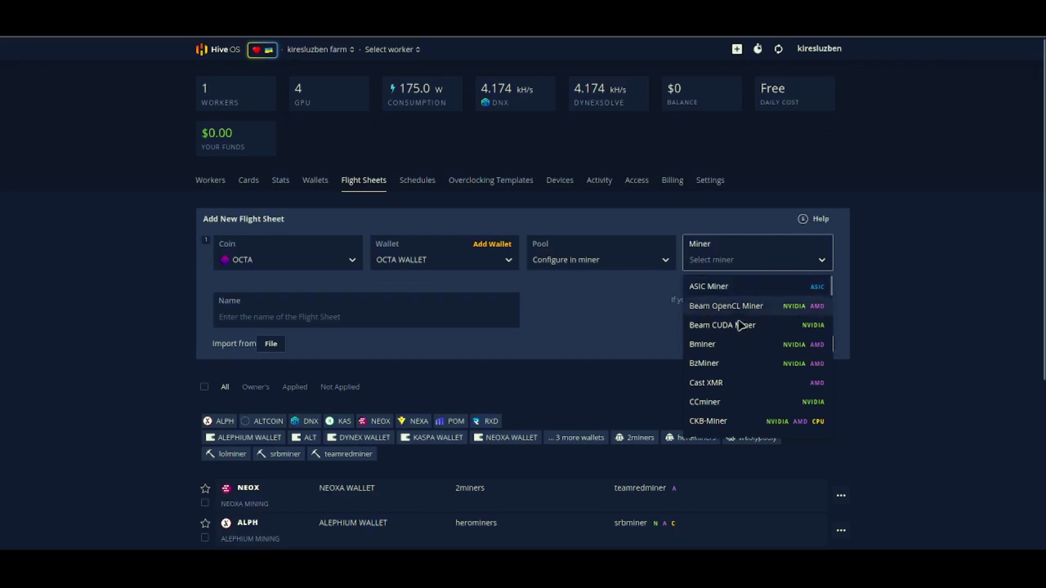
{"action": "scroll", "coordinate": [747, 346], "scroll_direction": "down", "scroll_amount": 5}
{"action": "scroll", "coordinate": [746, 345], "scroll_direction": "down", "scroll_amount": 8}
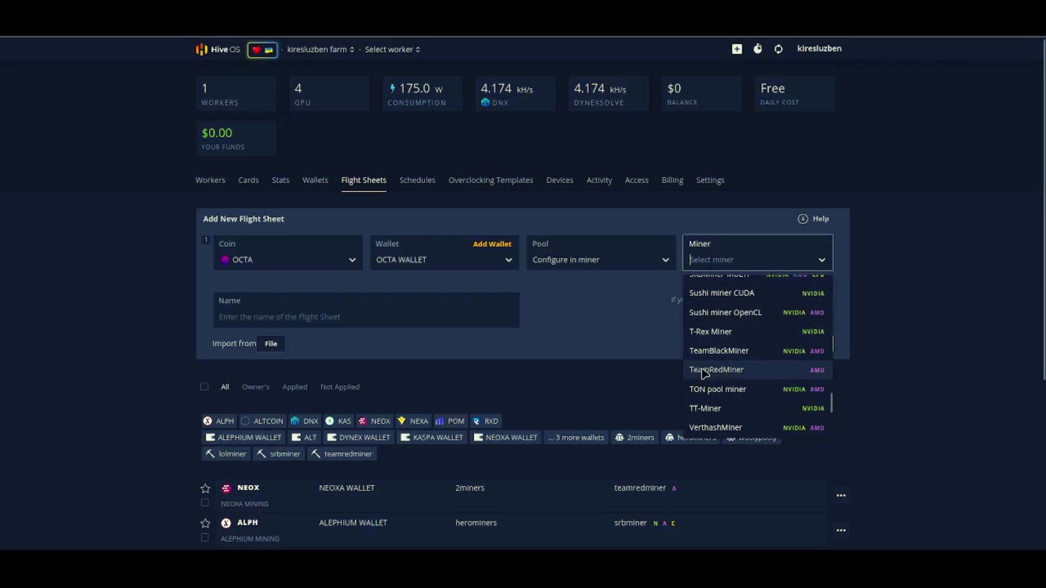
{"action": "left_click", "coordinate": [713, 372]}
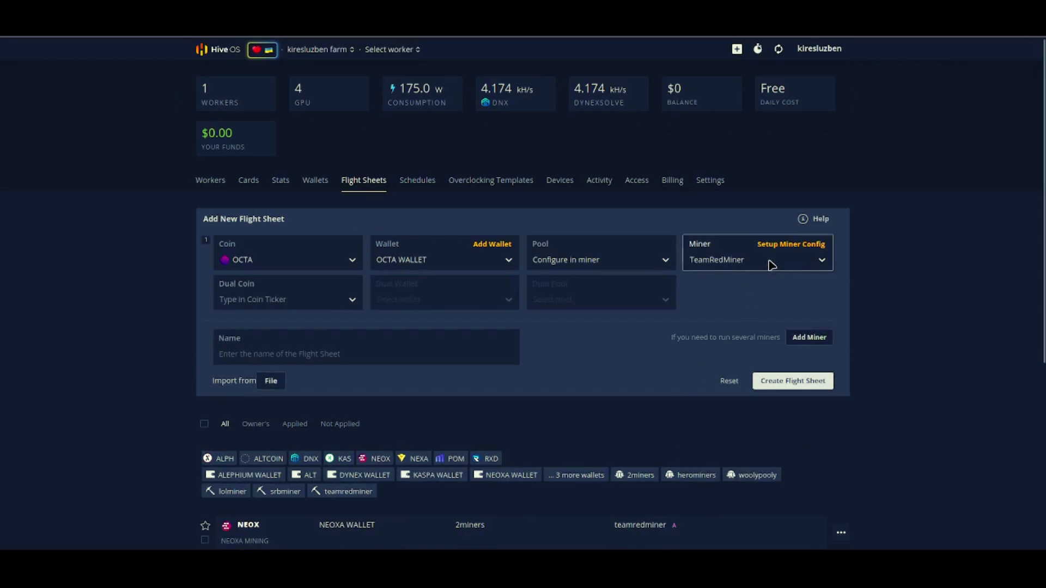
Step: Set TeamRedMiner's wallet template to %WAL%.%WORKER_NAME%, worker name %WORKER_NAME%, and password x
{"action": "left_click", "coordinate": [774, 244]}
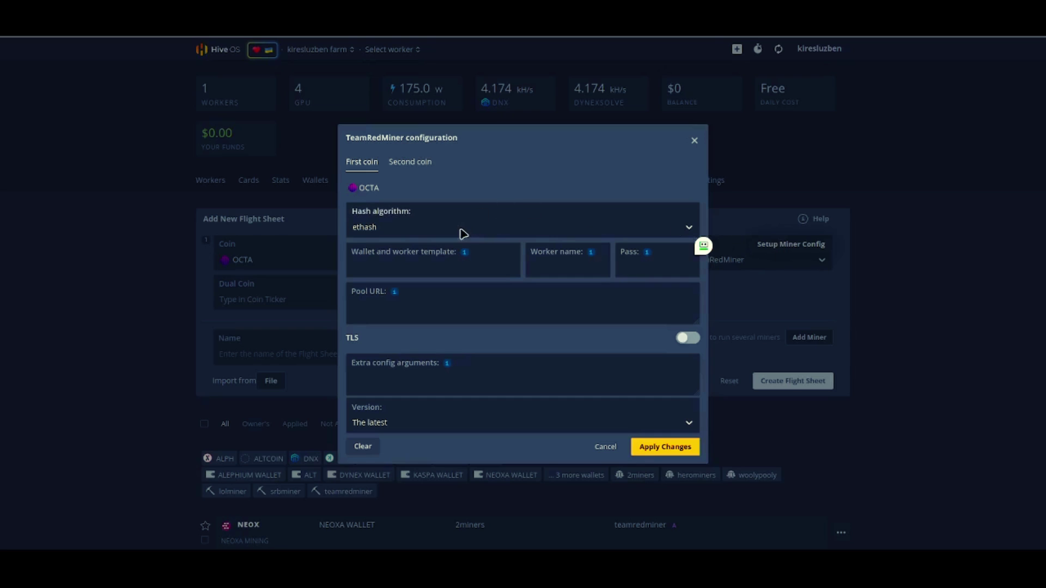
{"action": "mouse_move", "coordinate": [465, 255]}
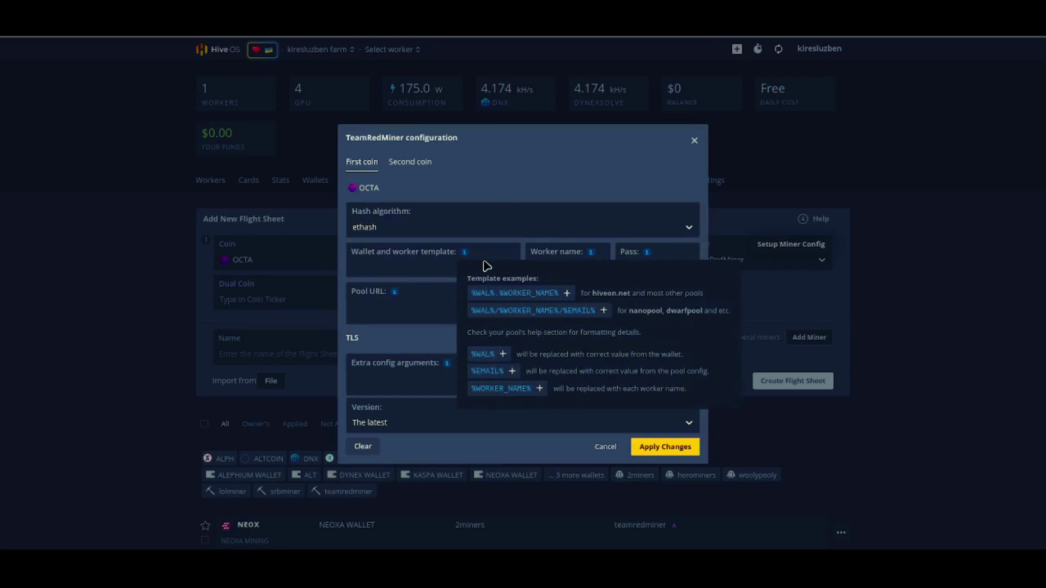
{"action": "left_click", "coordinate": [499, 295]}
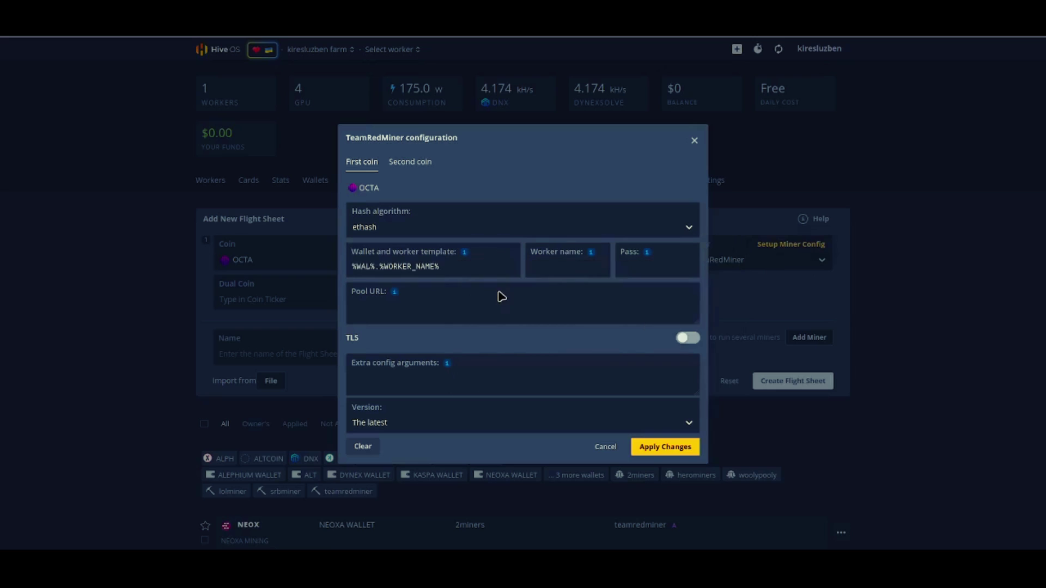
{"action": "mouse_move", "coordinate": [592, 254]}
{"action": "left_click", "coordinate": [627, 293]}
{"action": "left_click", "coordinate": [640, 268]}
{"action": "left_click", "coordinate": [425, 306]}
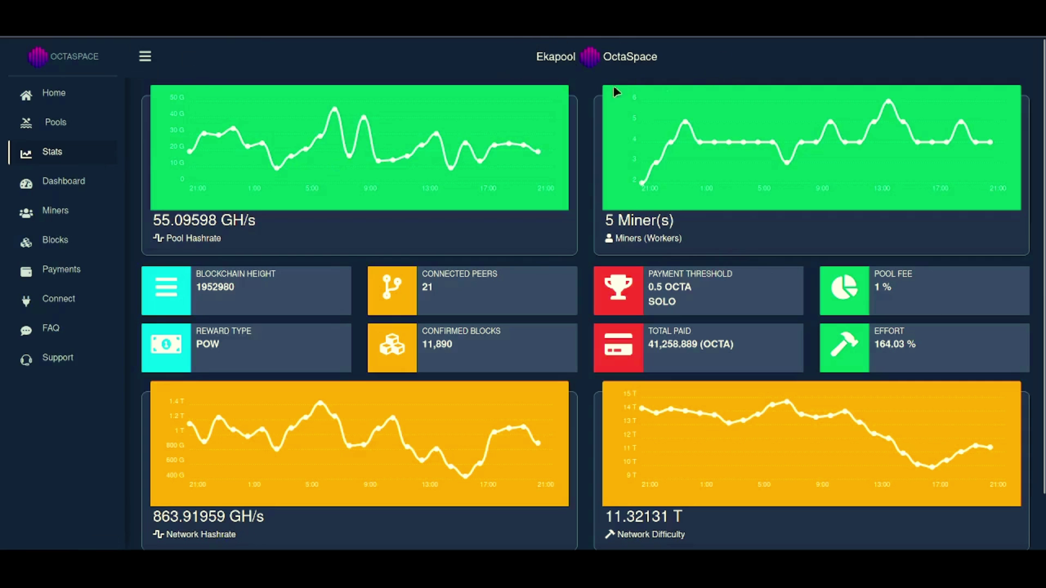
Step: Copy Ekapool's stratum+tcp://octa.eu.ekapool.com:18892 address into the TeamRedMiner Pool URL
{"action": "left_click", "coordinate": [56, 299]}
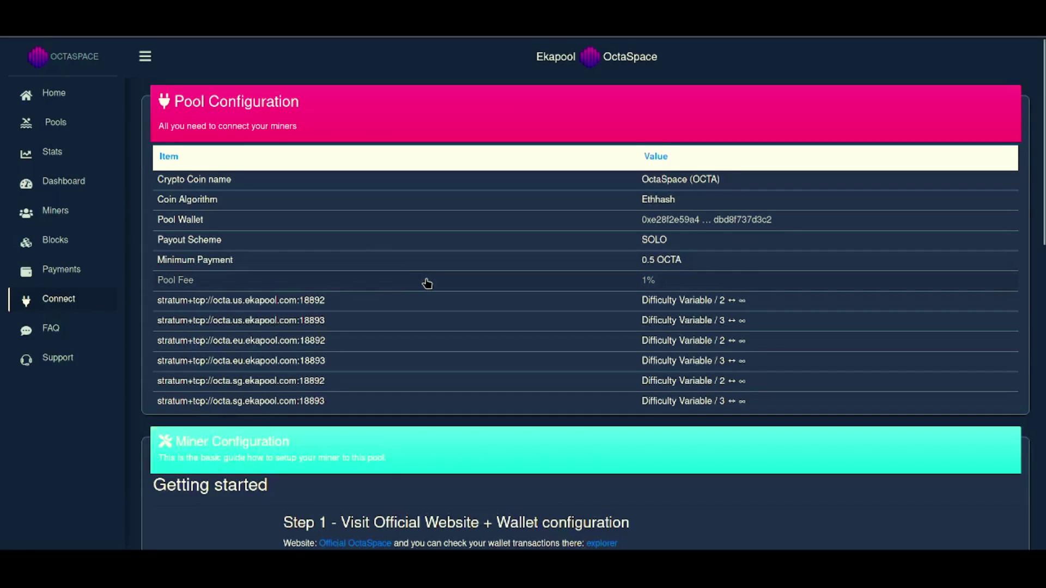
{"action": "scroll", "coordinate": [427, 284], "scroll_direction": "down", "scroll_amount": 3}
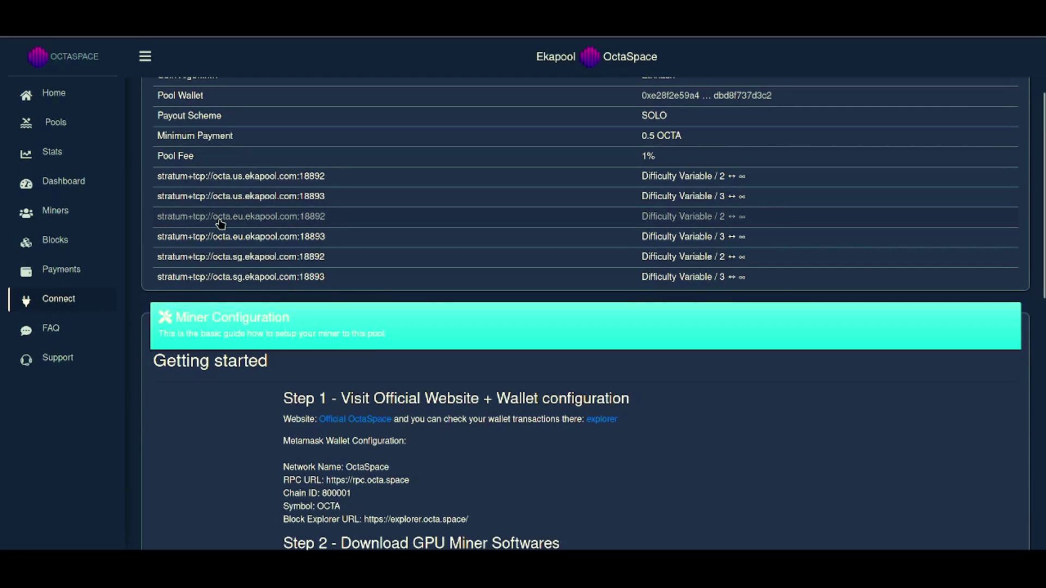
{"action": "left_click_drag", "start_coordinate": [157, 220], "coordinate": [326, 220]}
{"action": "key", "text": "ctrl+c"}
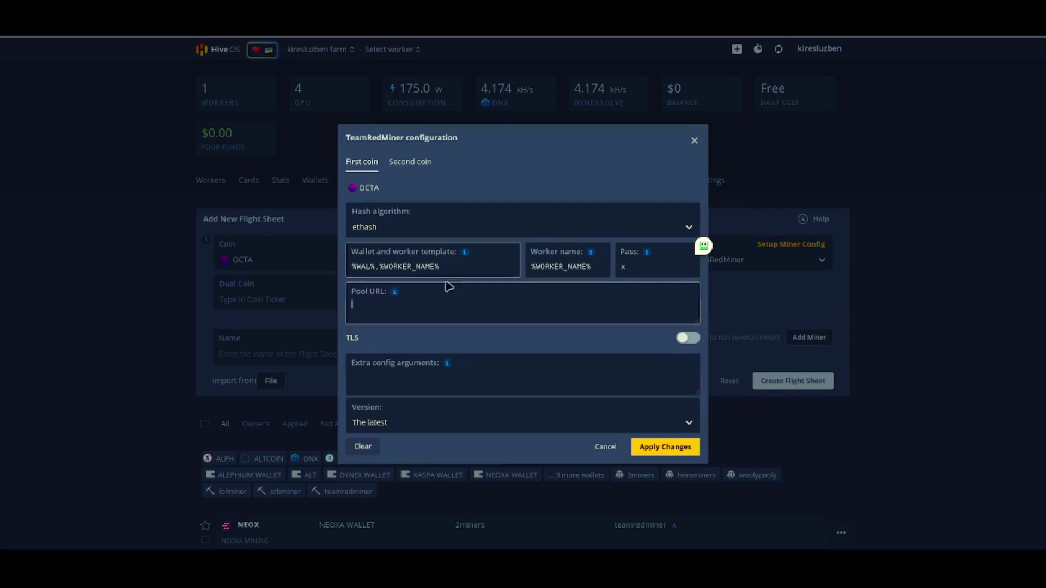
{"action": "left_click", "coordinate": [397, 308]}
{"action": "key", "text": "ctrl+v"}
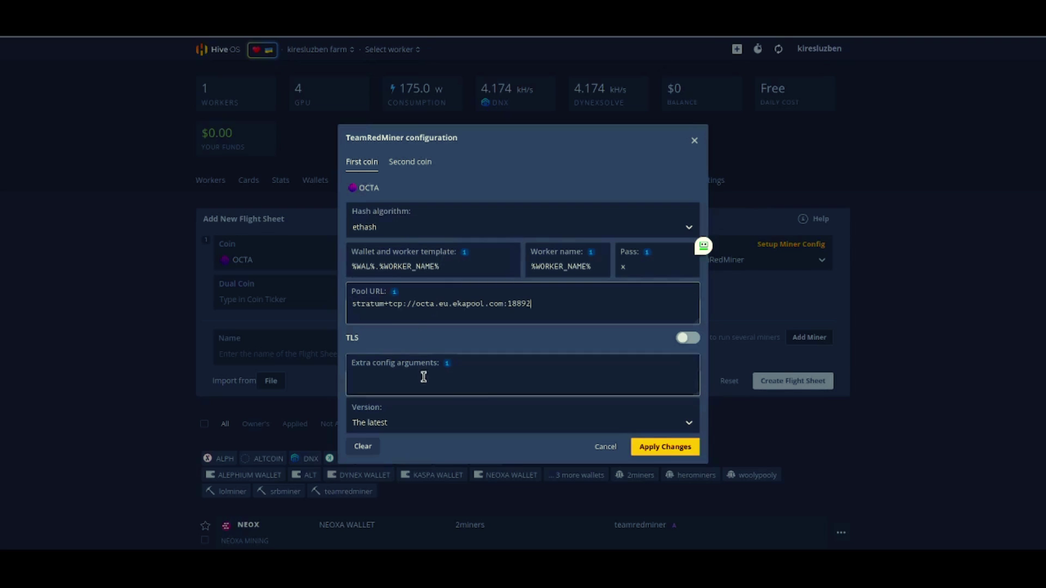
Step: Apply the TeamRedMiner settings and dismiss the RoboForm login prompt
{"action": "left_click", "coordinate": [389, 389]}
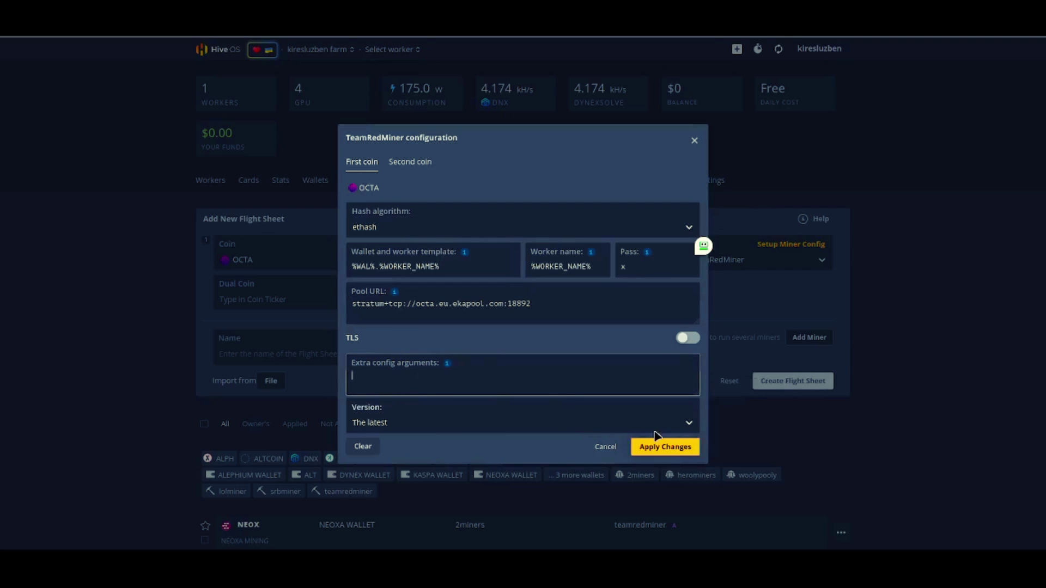
{"action": "left_click", "coordinate": [664, 453]}
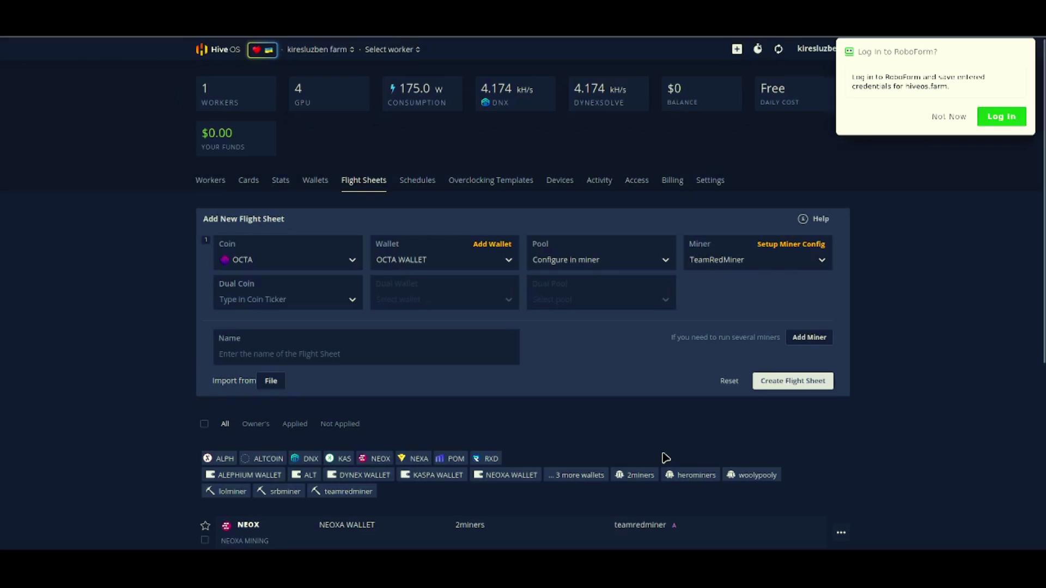
{"action": "left_click", "coordinate": [947, 119]}
Step: Name the flight sheet 'OCTA Mining' and create it
{"action": "left_click", "coordinate": [252, 357]}
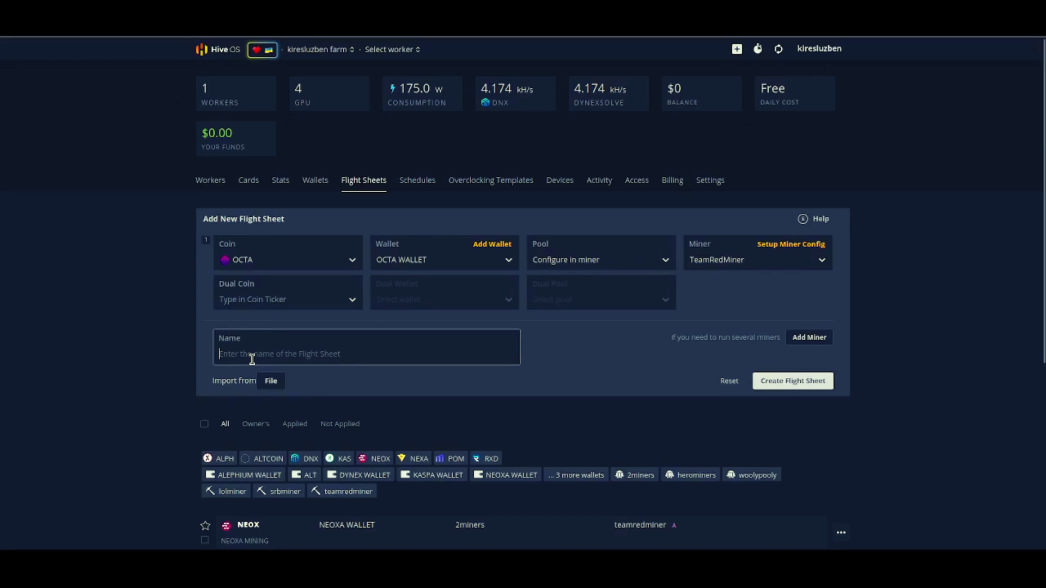
{"action": "type", "text": "OCTA Mining"}
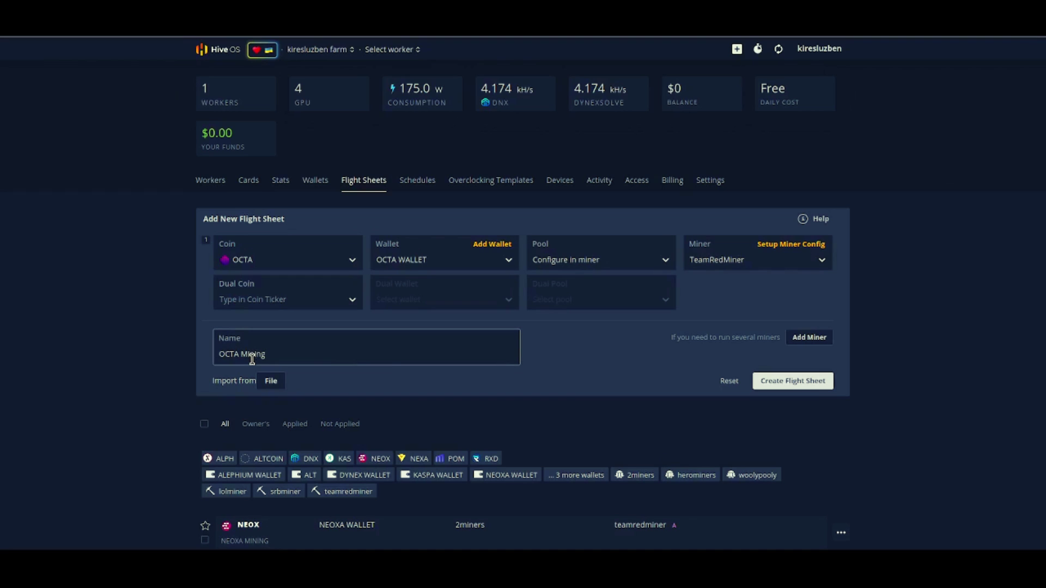
{"action": "left_click", "coordinate": [790, 388]}
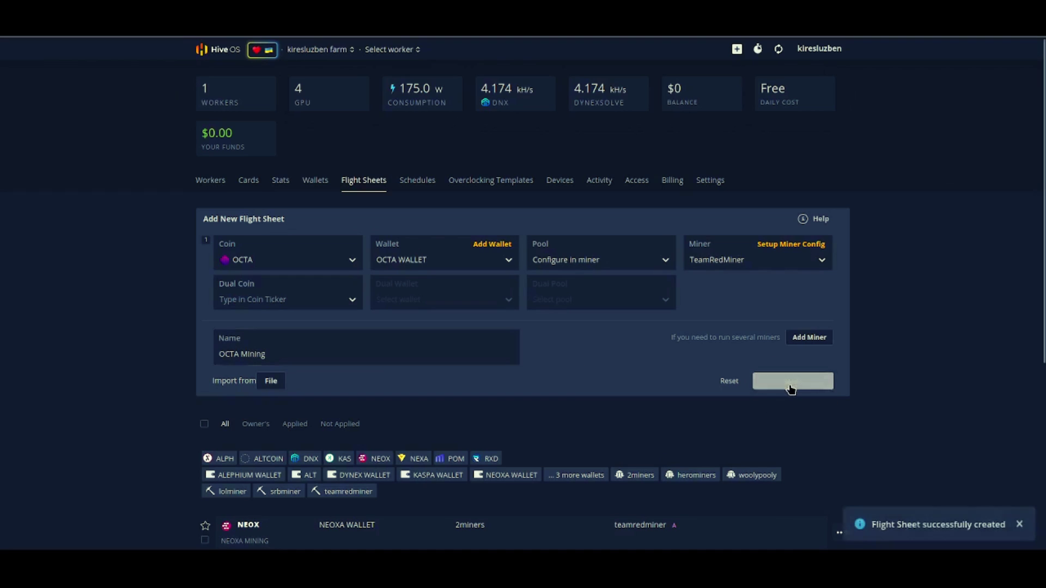
{"action": "scroll", "coordinate": [791, 388], "scroll_direction": "down", "scroll_amount": 6}
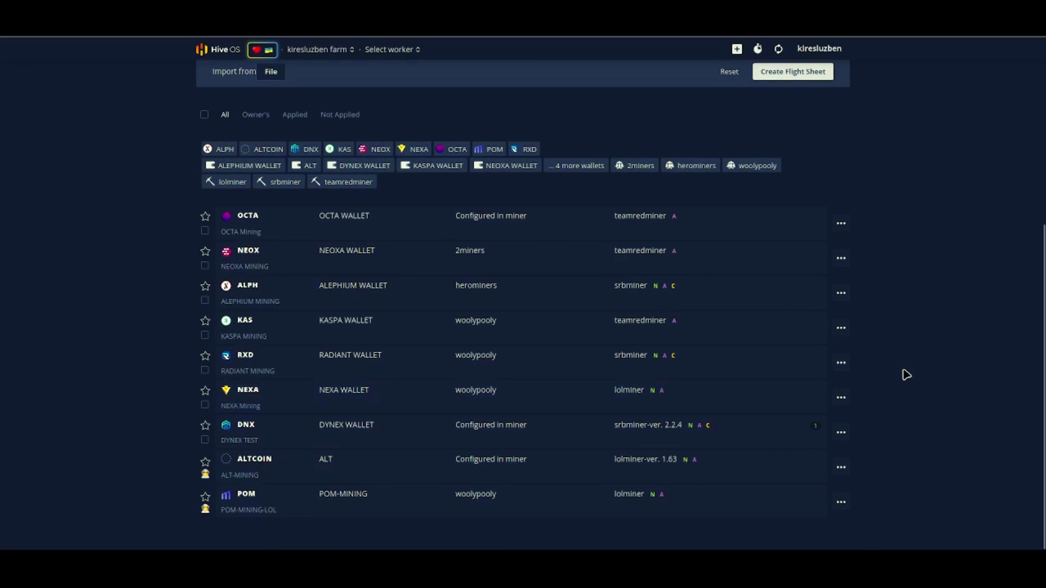
Step: Show the HashOnTube-TEST worker's overclocking profiles, listing nexapow and dynexsolve
{"action": "scroll", "coordinate": [904, 375], "scroll_direction": "up", "scroll_amount": 3}
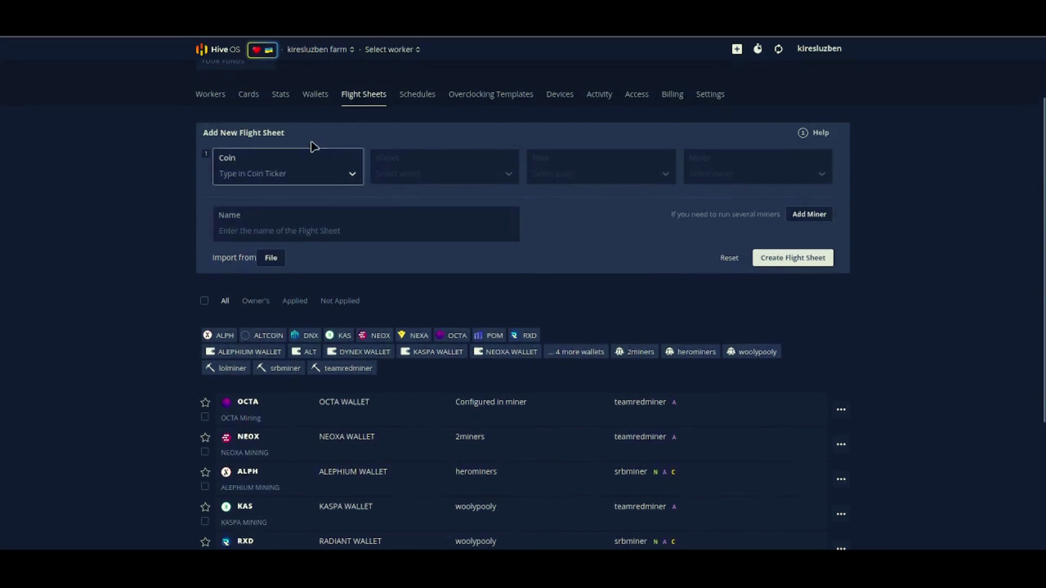
{"action": "left_click", "coordinate": [211, 95]}
{"action": "left_click", "coordinate": [256, 246]}
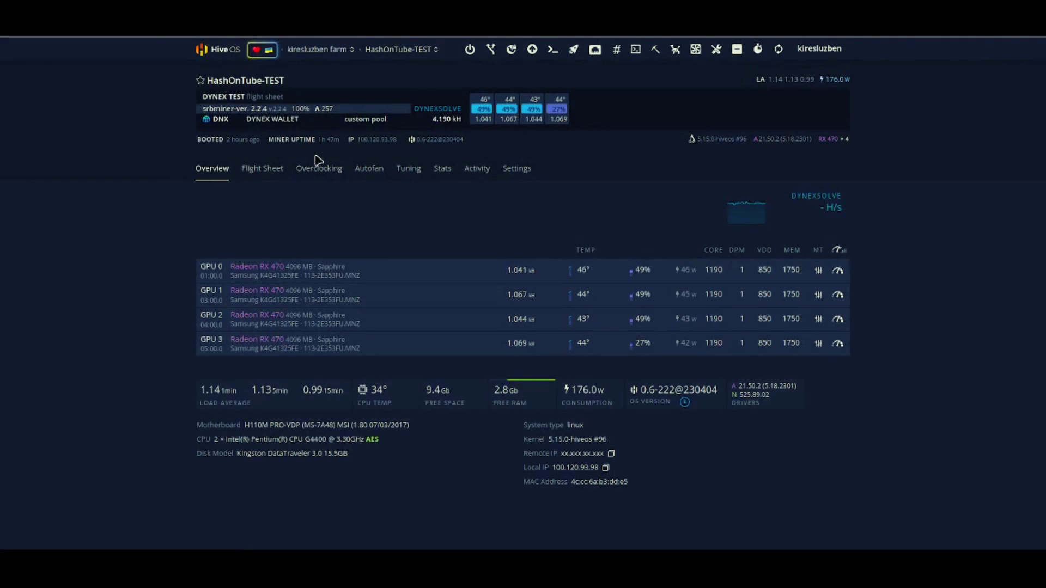
{"action": "left_click", "coordinate": [330, 170]}
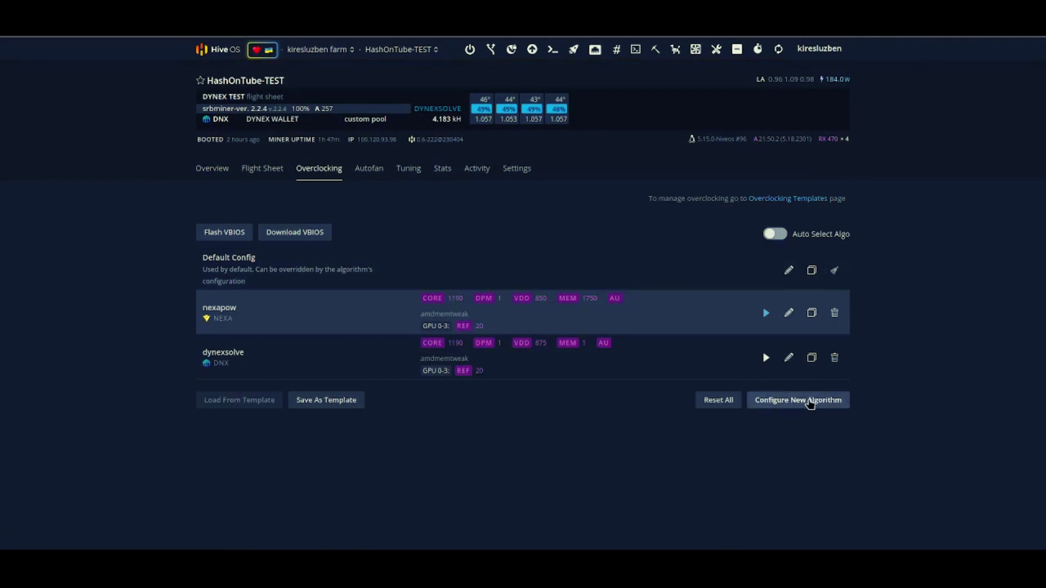
{"action": "left_click", "coordinate": [829, 401]}
Step: Choose ethash with core clock 1160, core state 1, core voltage 850 mV, memory clock 2000
{"action": "left_click", "coordinate": [461, 113]}
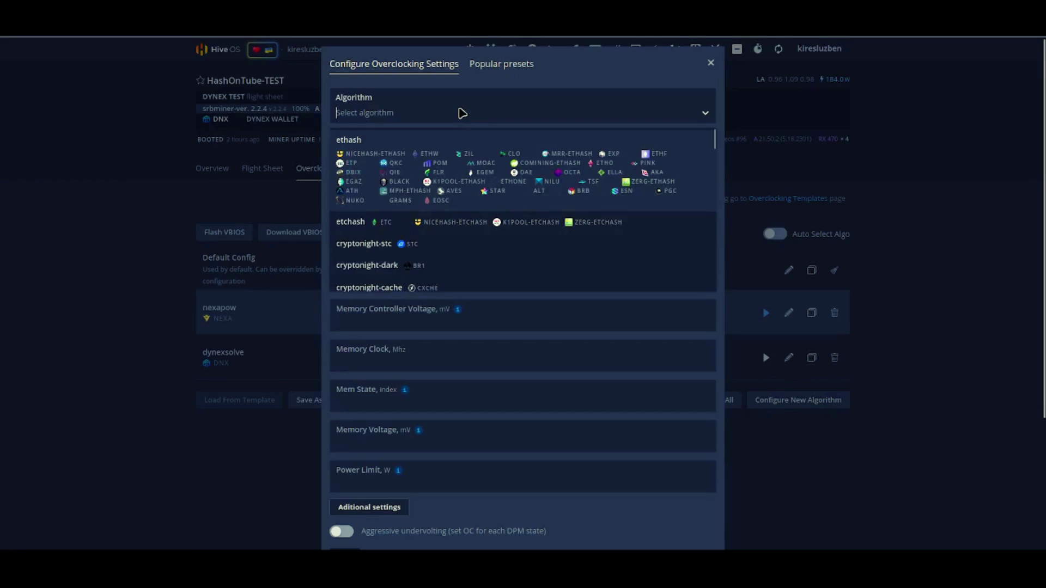
{"action": "left_click", "coordinate": [349, 140]}
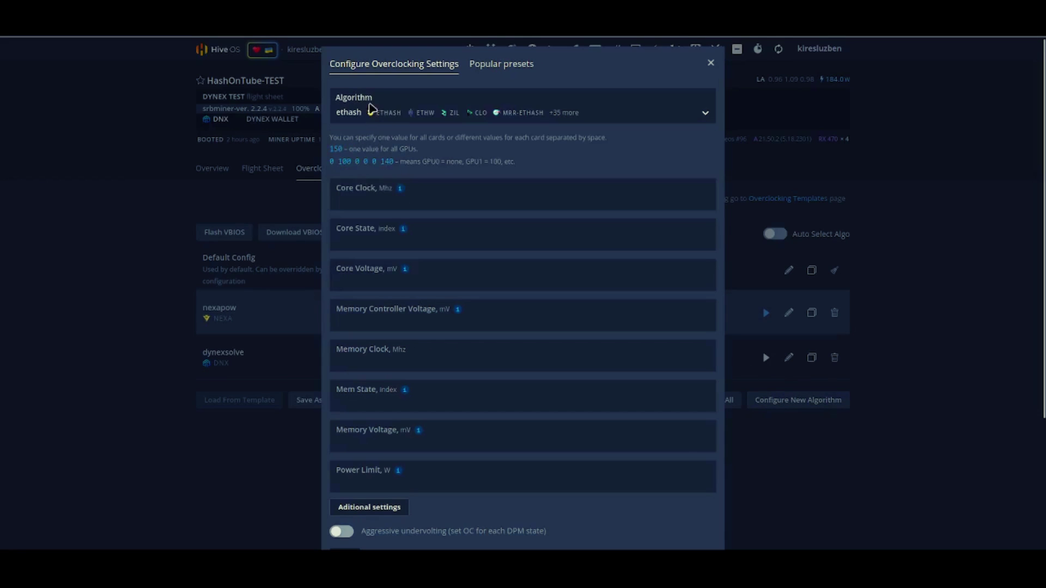
{"action": "left_click", "coordinate": [366, 199]}
{"action": "type", "text": "1160"}
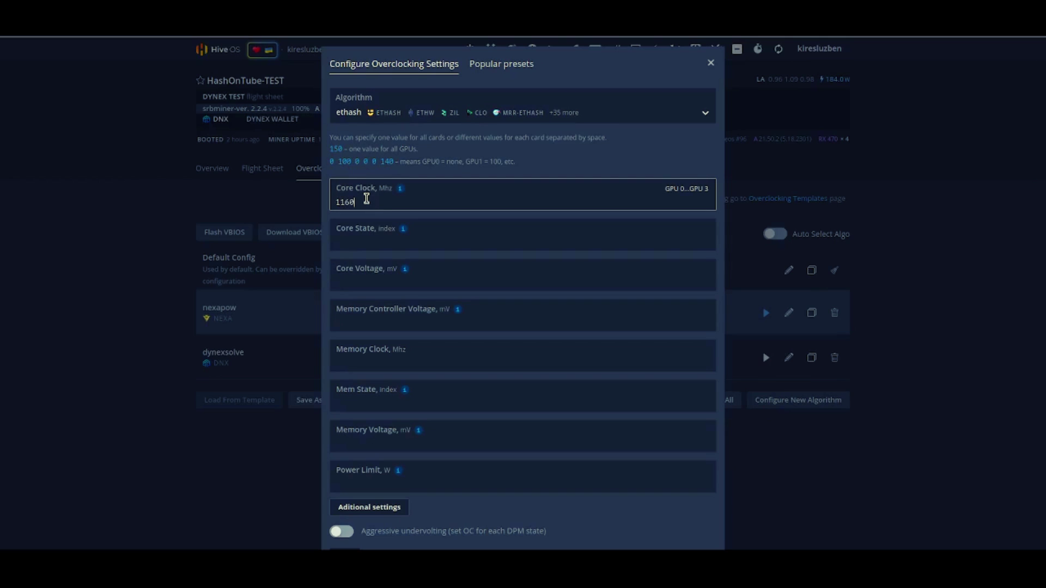
{"action": "left_click", "coordinate": [370, 240]}
{"action": "type", "text": "1"}
{"action": "left_click", "coordinate": [368, 284]}
{"action": "type", "text": "85"}
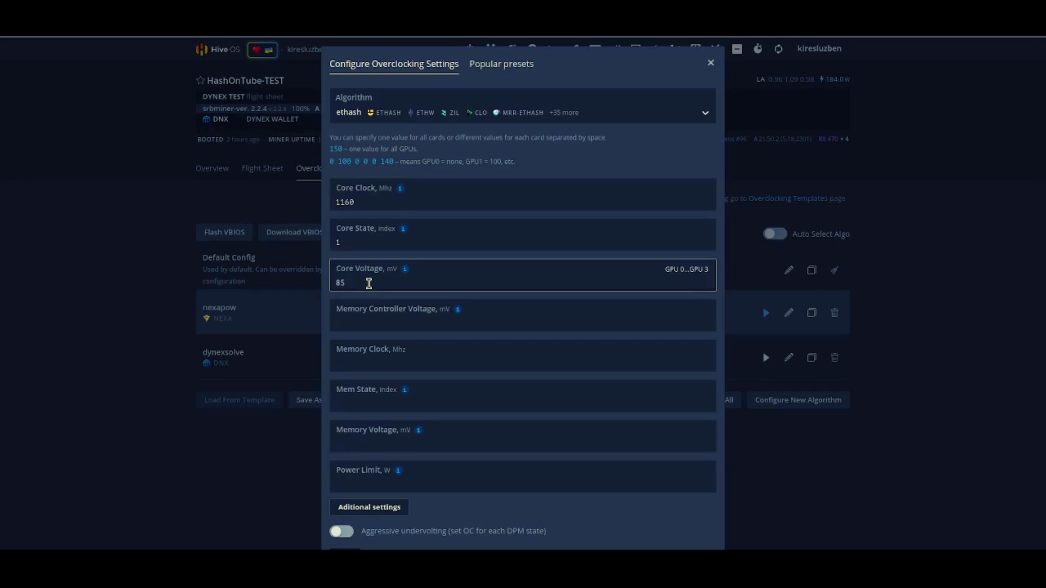
{"action": "type", "text": "0"}
{"action": "left_click", "coordinate": [376, 362]}
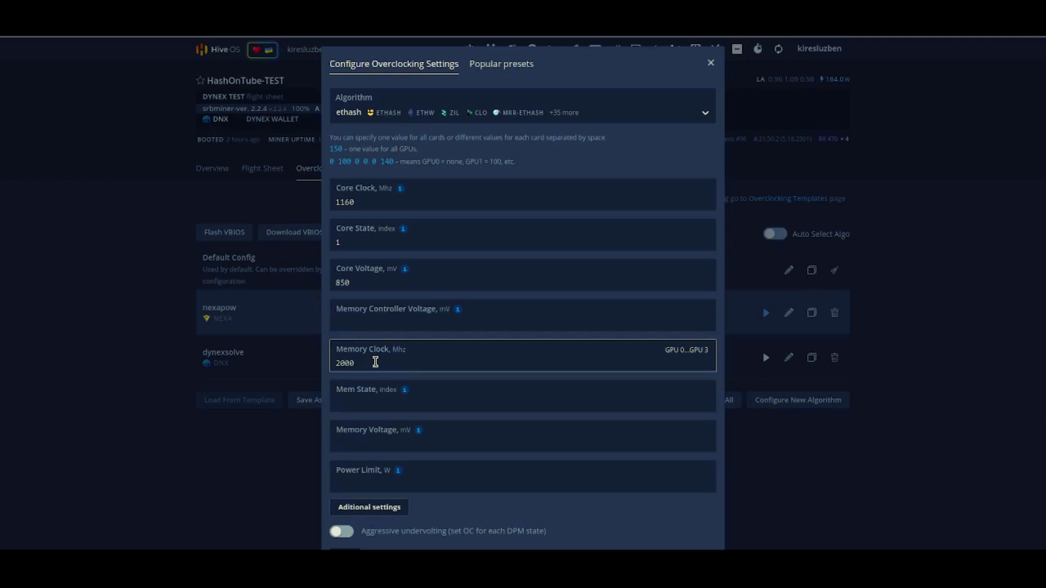
Step: Enable aggressive undervolting, add the amdmemtweak --REF 20 tweak, and save the ethash profile
{"action": "scroll", "coordinate": [472, 401], "scroll_direction": "down", "scroll_amount": 3}
{"action": "left_click", "coordinate": [376, 383]}
{"action": "mouse_move", "coordinate": [404, 462]}
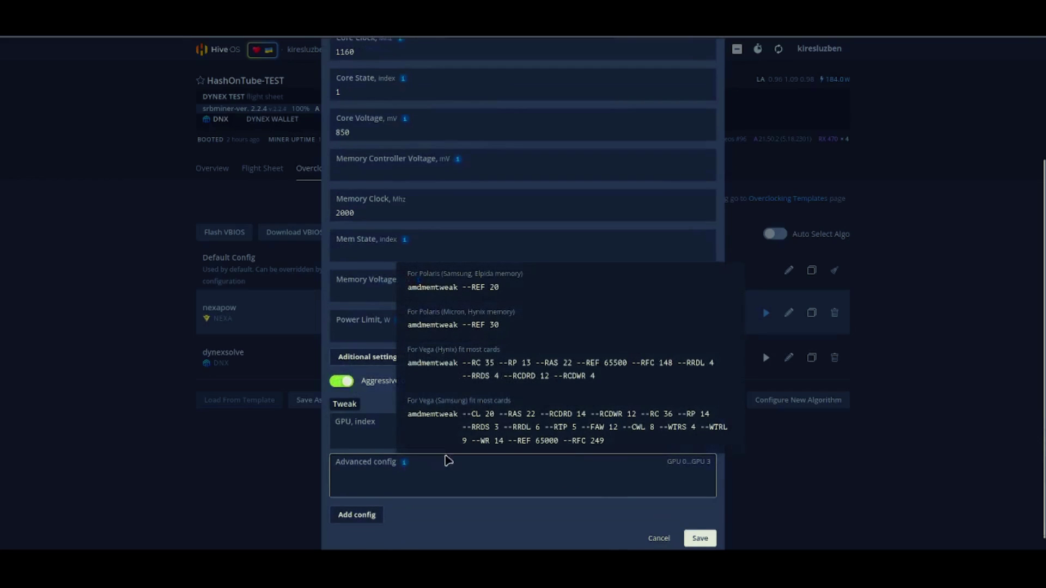
{"action": "left_click", "coordinate": [507, 291]}
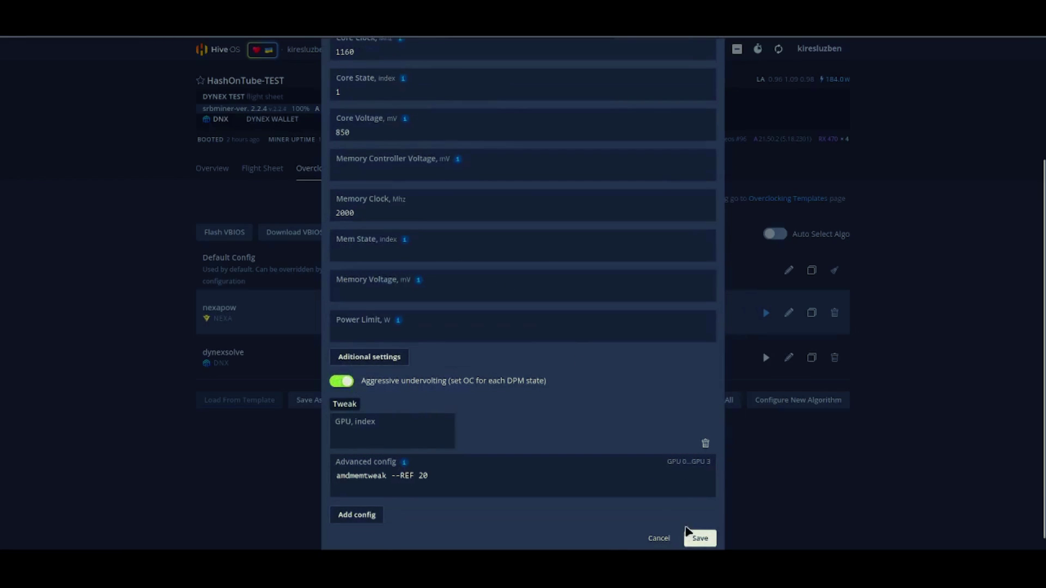
{"action": "left_click", "coordinate": [702, 538]}
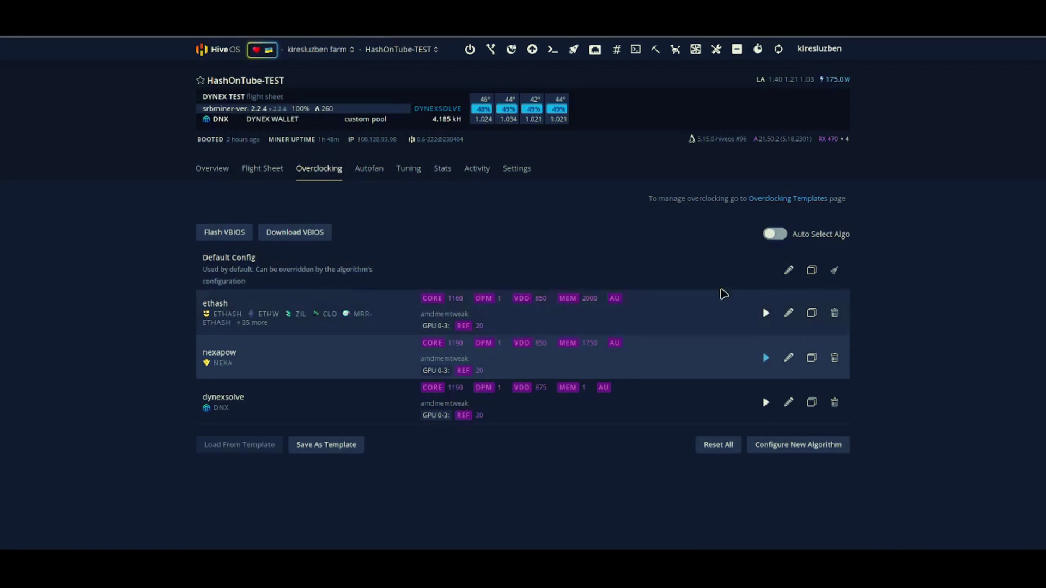
Step: Apply the ethash overclock and check all four RX 470s at core 1160, memory 2000
{"action": "left_click", "coordinate": [765, 313]}
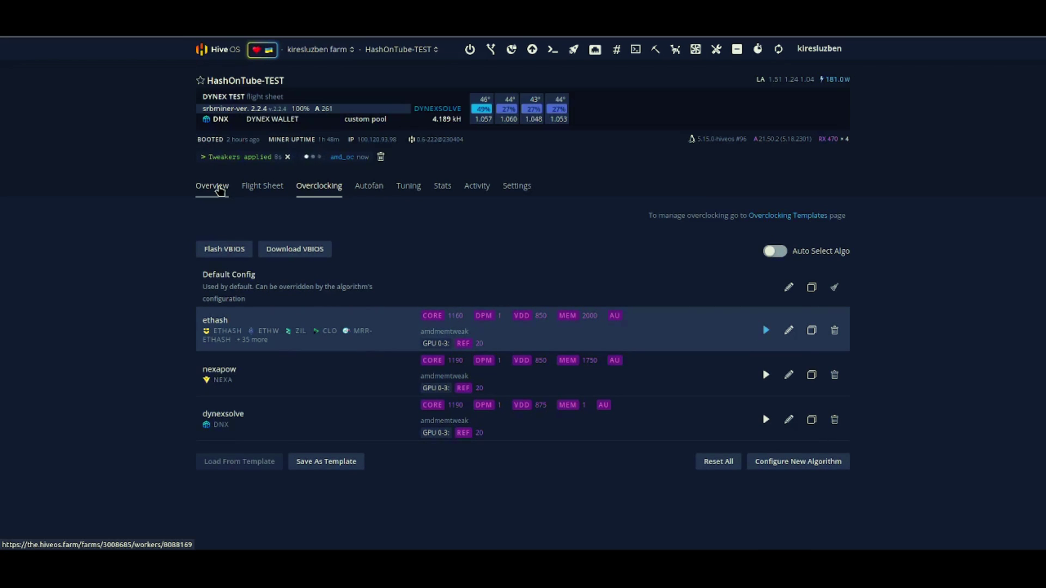
{"action": "left_click", "coordinate": [220, 189]}
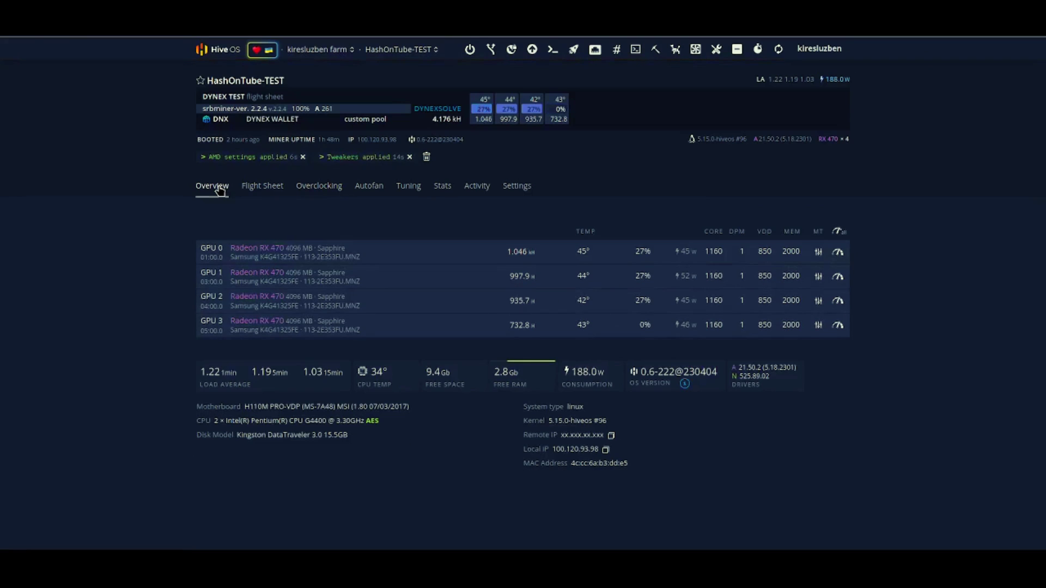
Step: Launch the OCTA Mining flight sheet on the rig and refresh its overview stats
{"action": "left_click", "coordinate": [263, 188]}
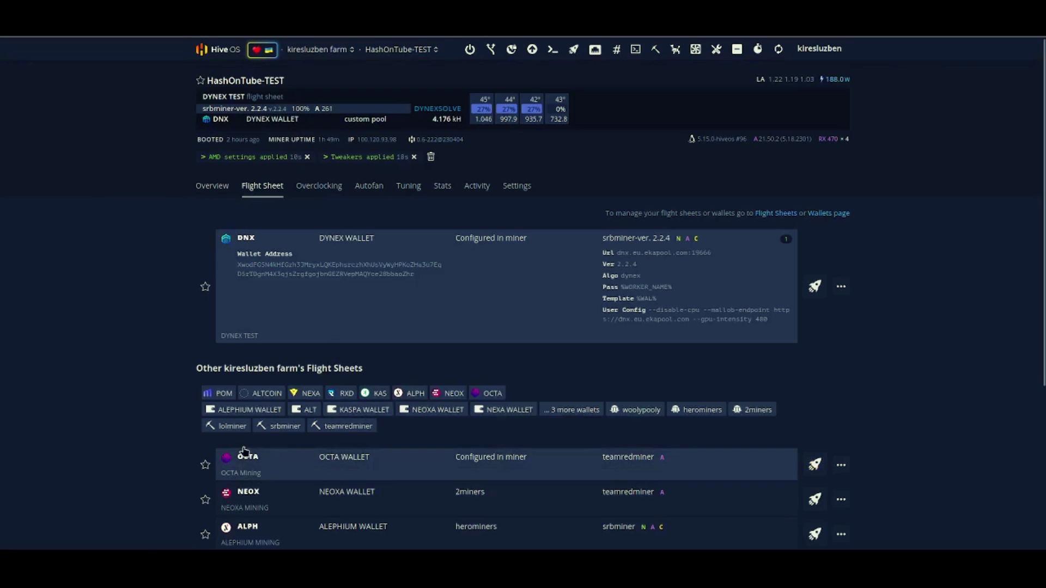
{"action": "left_click", "coordinate": [816, 465]}
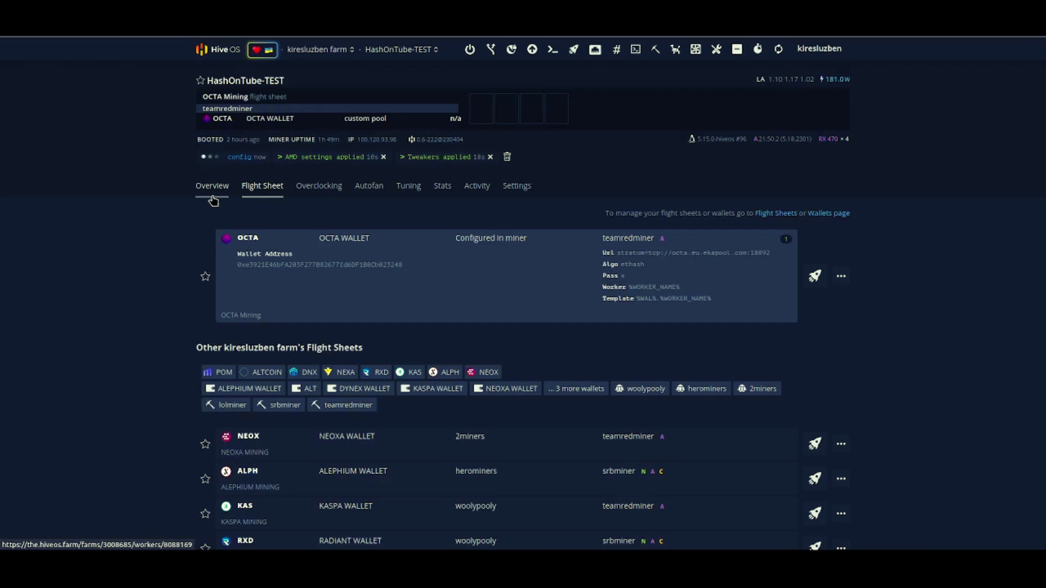
{"action": "left_click", "coordinate": [212, 199]}
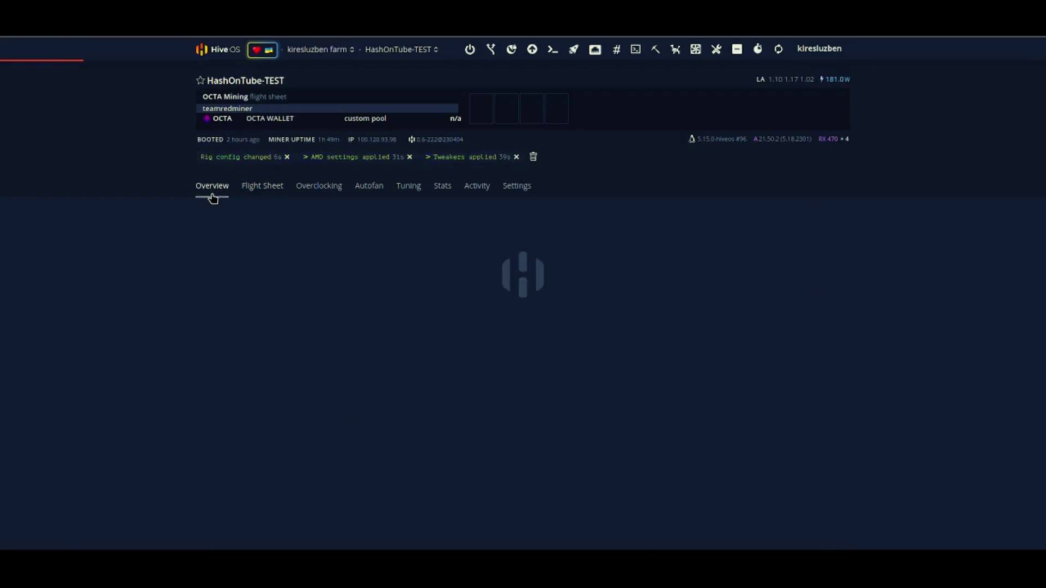
{"action": "left_click", "coordinate": [779, 50]}
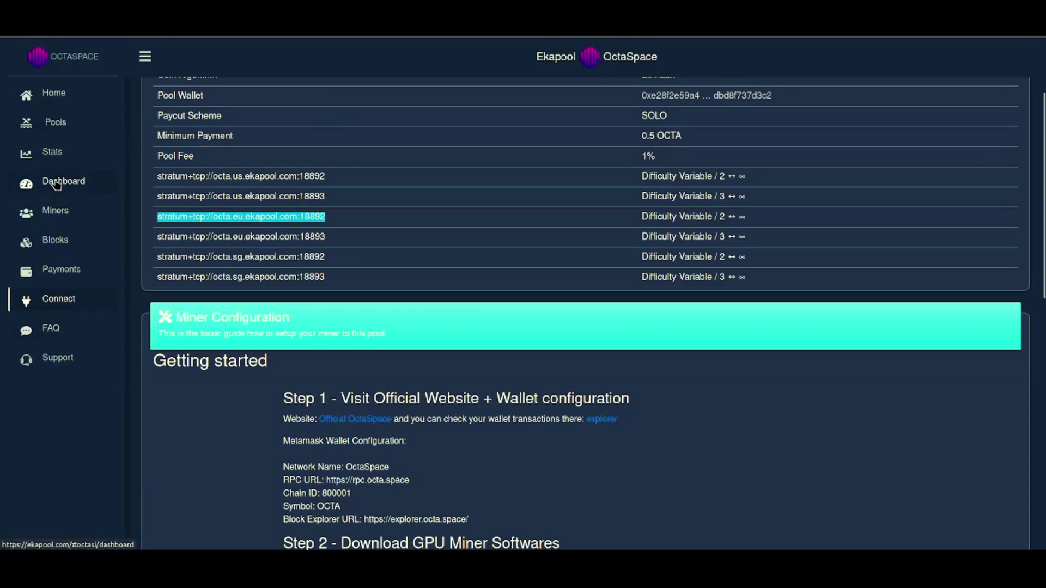
Step: Load the pasted wallet's stats on the Ekapool dashboard
{"action": "left_click", "coordinate": [54, 181]}
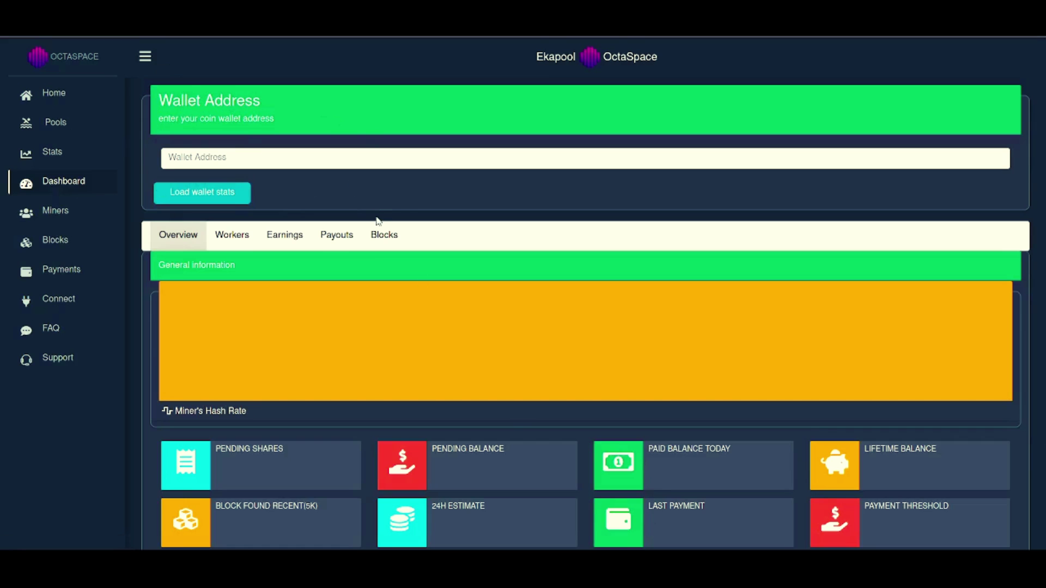
{"action": "left_click", "coordinate": [201, 157]}
{"action": "type", "text": "0xc3921E46bFA203F277B82677fd6DF1B8Cb023248"}
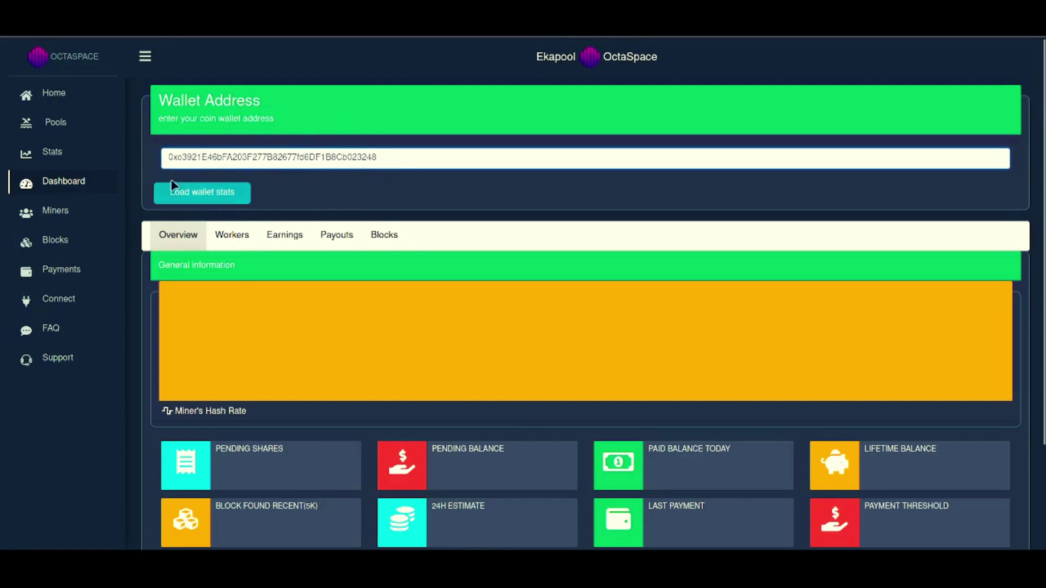
{"action": "left_click", "coordinate": [197, 195]}
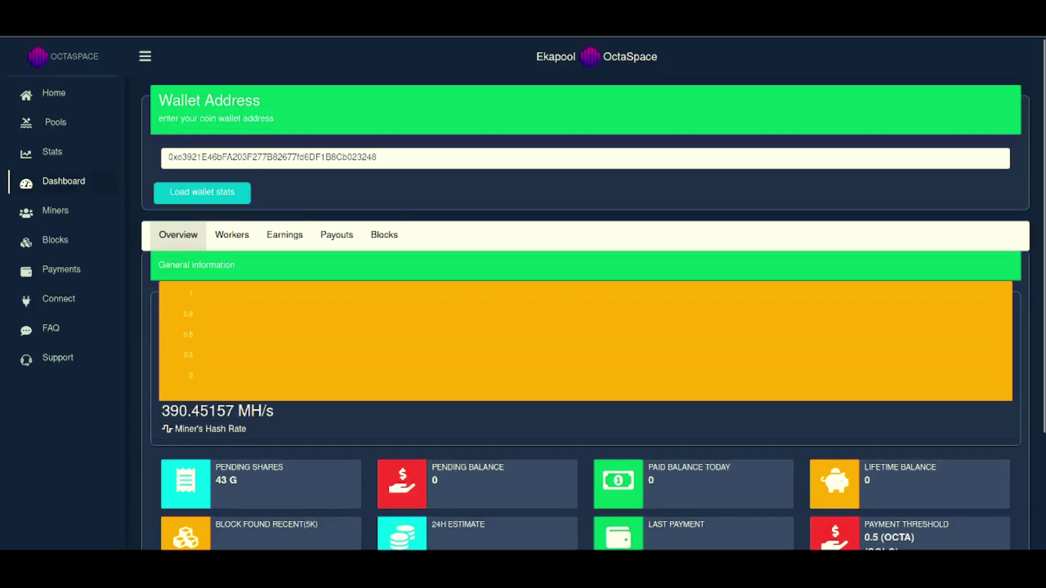
{"action": "scroll", "coordinate": [448, 329], "scroll_direction": "down", "scroll_amount": 2}
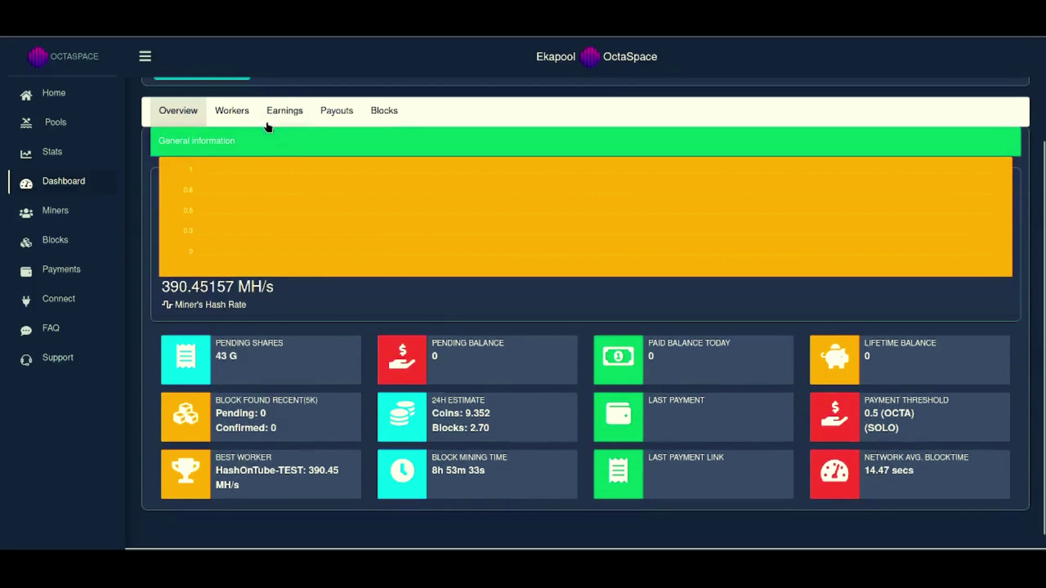
{"action": "scroll", "coordinate": [422, 311], "scroll_direction": "up", "scroll_amount": 2}
{"action": "left_click", "coordinate": [205, 196]}
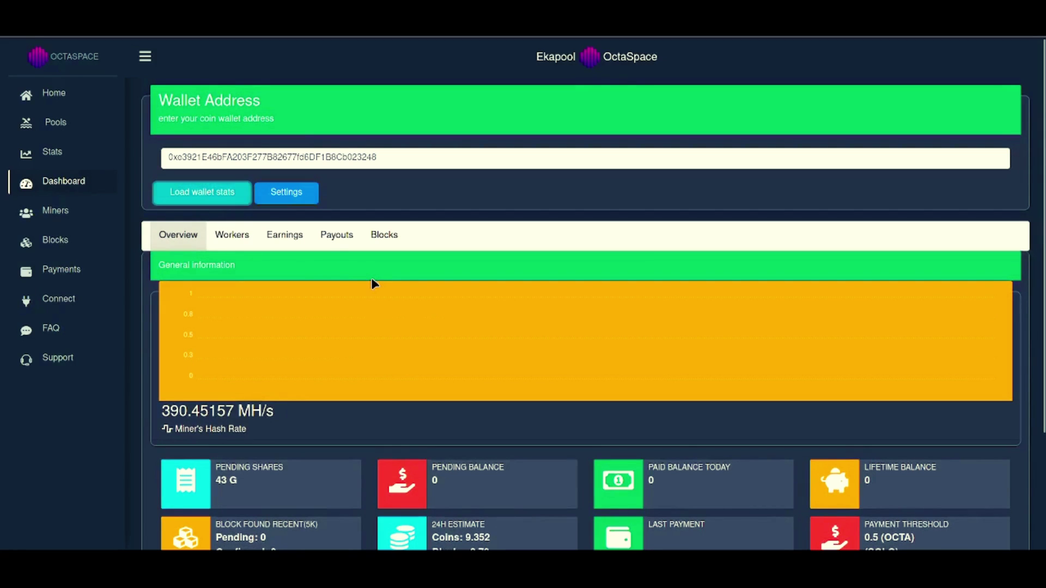
Step: Review the 390.45157 MH/s hashrate, pending shares, and the HashOnTube-TEST worker listing
{"action": "scroll", "coordinate": [377, 322], "scroll_direction": "down", "scroll_amount": 3}
{"action": "triple_click", "coordinate": [189, 271]}
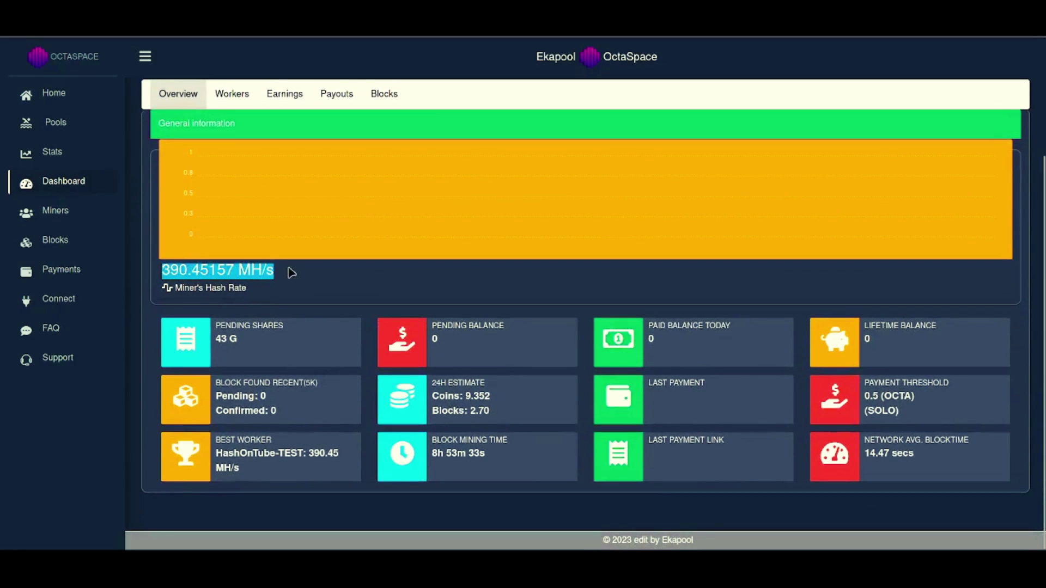
{"action": "double_click", "coordinate": [221, 339]}
{"action": "left_click_drag", "start_coordinate": [217, 454], "coordinate": [325, 442]}
{"action": "left_click", "coordinate": [232, 94]}
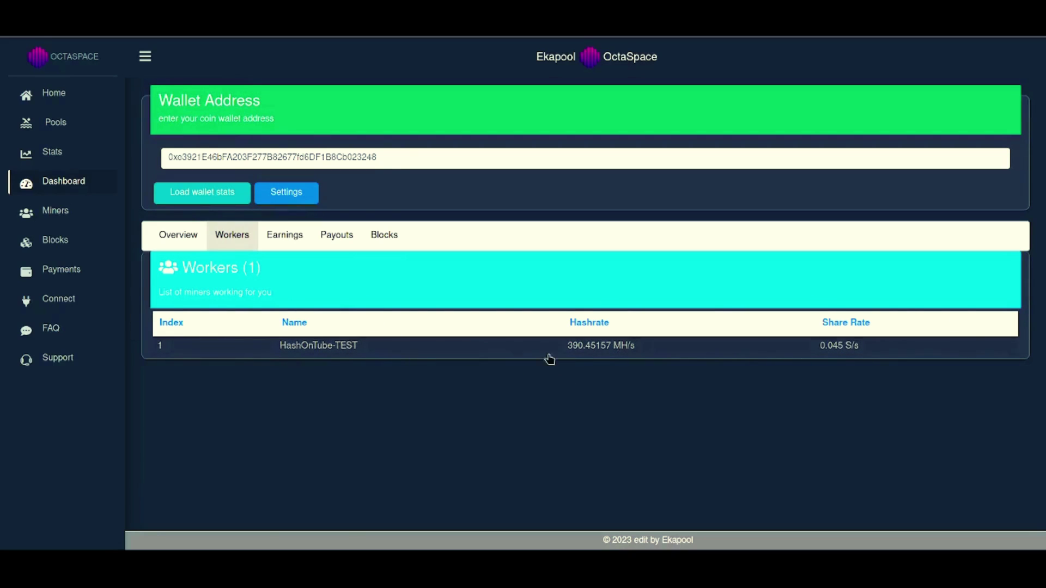
{"action": "left_click", "coordinate": [178, 232]}
{"action": "scroll", "coordinate": [508, 345], "scroll_direction": "down", "scroll_amount": 3}
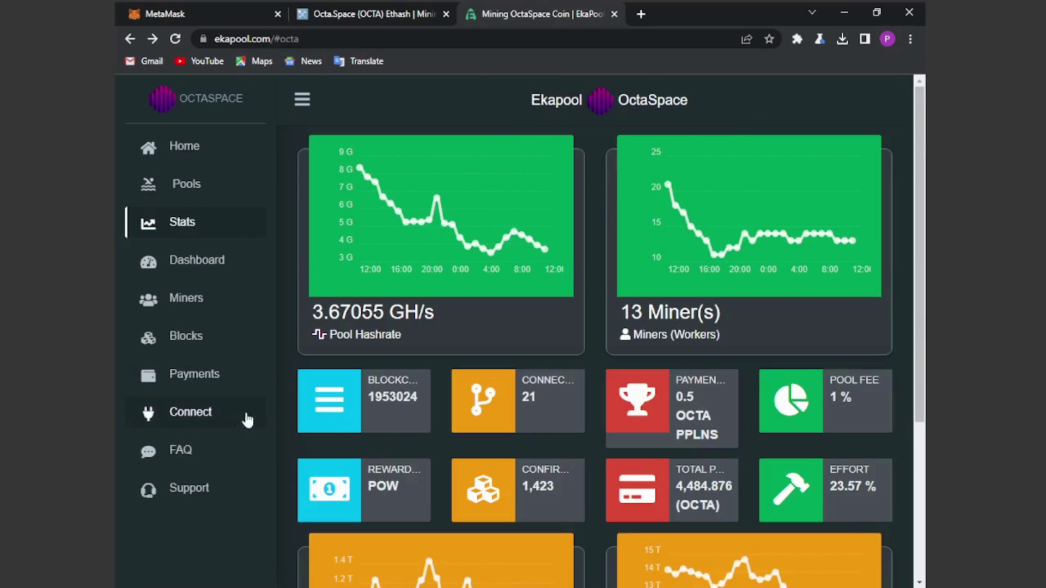
Step: From Ekapool's Connect page Step 2, open PhoenixMiner's official website to its 6.2c download
{"action": "left_click", "coordinate": [173, 415]}
{"action": "scroll", "coordinate": [605, 375], "scroll_direction": "down", "scroll_amount": 12}
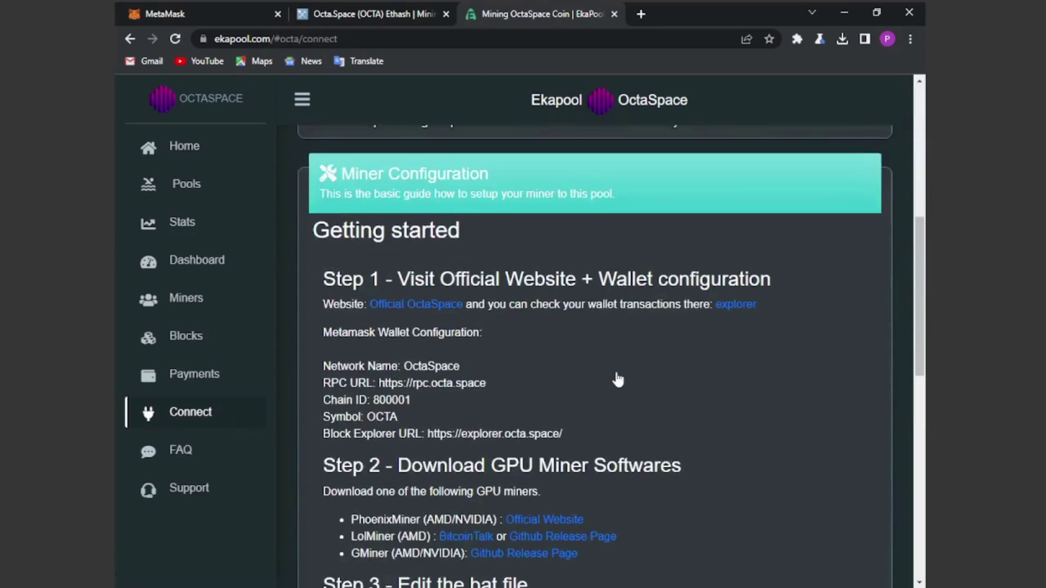
{"action": "scroll", "coordinate": [618, 376], "scroll_direction": "up", "scroll_amount": 1}
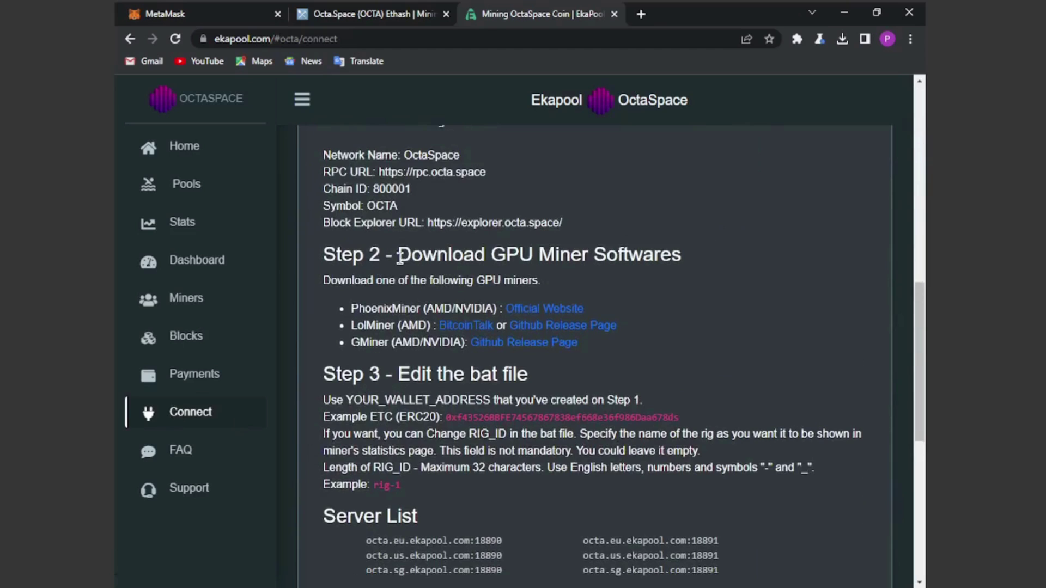
{"action": "left_click_drag", "start_coordinate": [400, 257], "coordinate": [715, 263]}
{"action": "left_click_drag", "start_coordinate": [352, 311], "coordinate": [676, 317]}
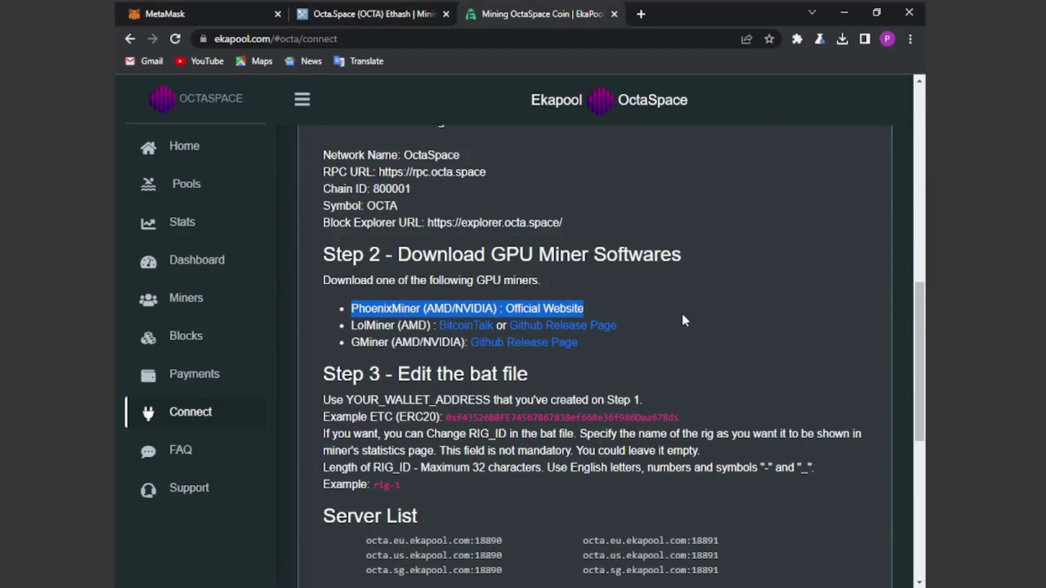
{"action": "left_click_drag", "start_coordinate": [352, 330], "coordinate": [673, 315]}
{"action": "left_click_drag", "start_coordinate": [352, 342], "coordinate": [462, 313]}
{"action": "left_click", "coordinate": [360, 299]}
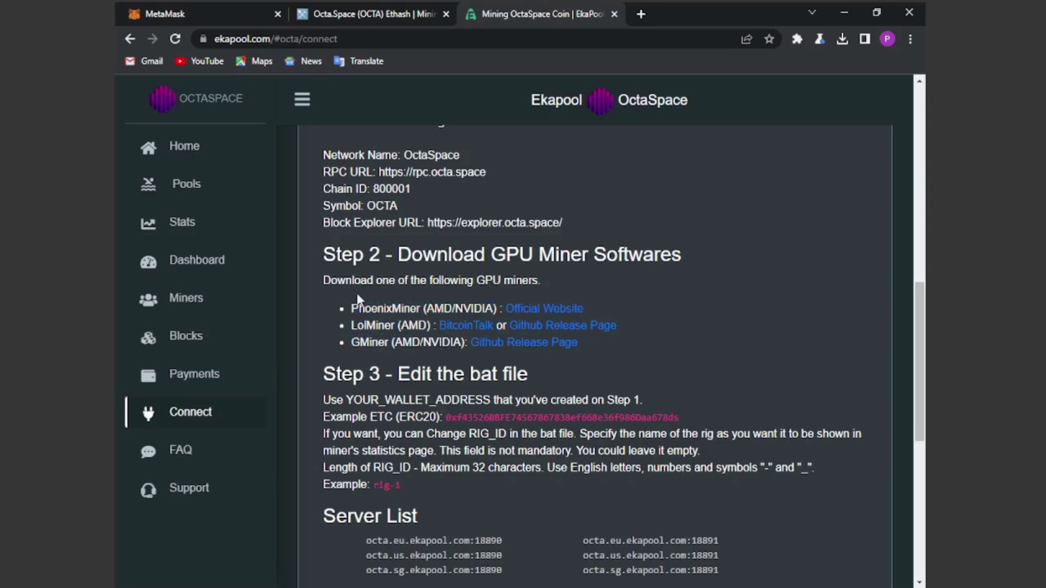
{"action": "left_click", "coordinate": [545, 308]}
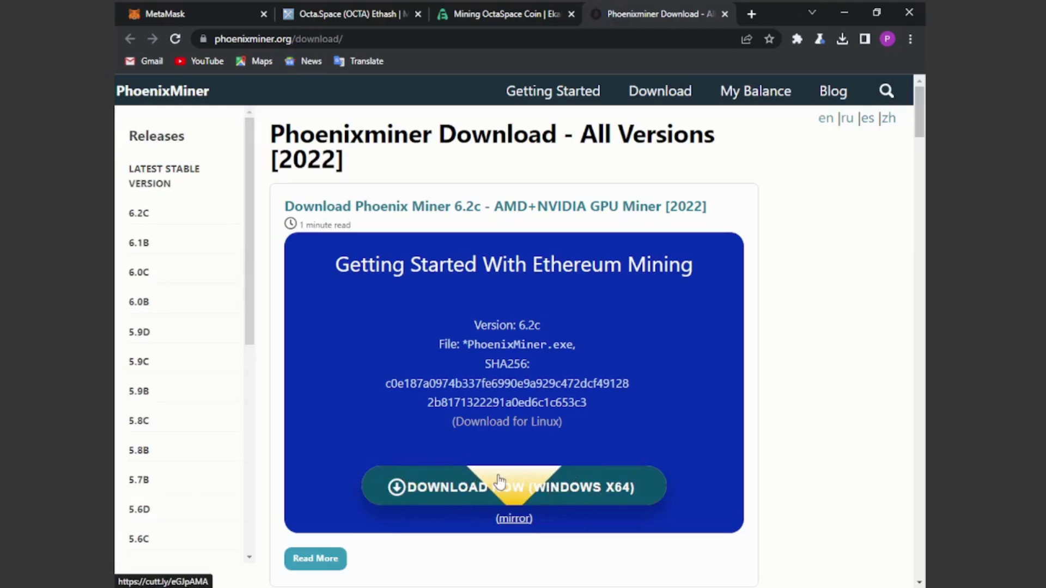
Step: Extract PhoenixMiner_6.2c_Windows.zip with 7-Zip into a PhoenixMiner_6.2c_Windows folder
{"action": "mouse_move", "coordinate": [198, 586]}
{"action": "left_click", "coordinate": [185, 531]}
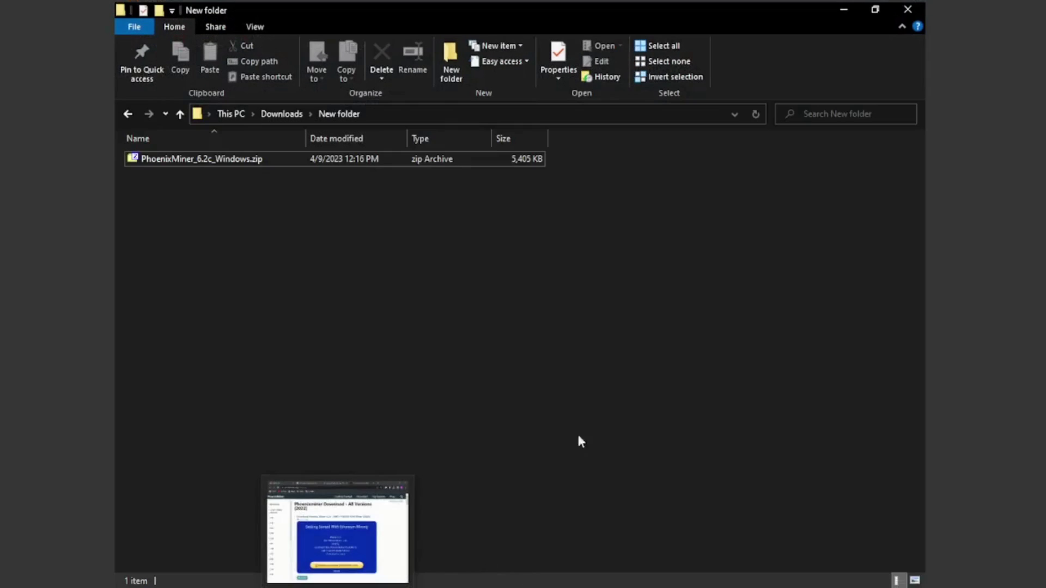
{"action": "left_click", "coordinate": [213, 160]}
{"action": "right_click", "coordinate": [240, 161]}
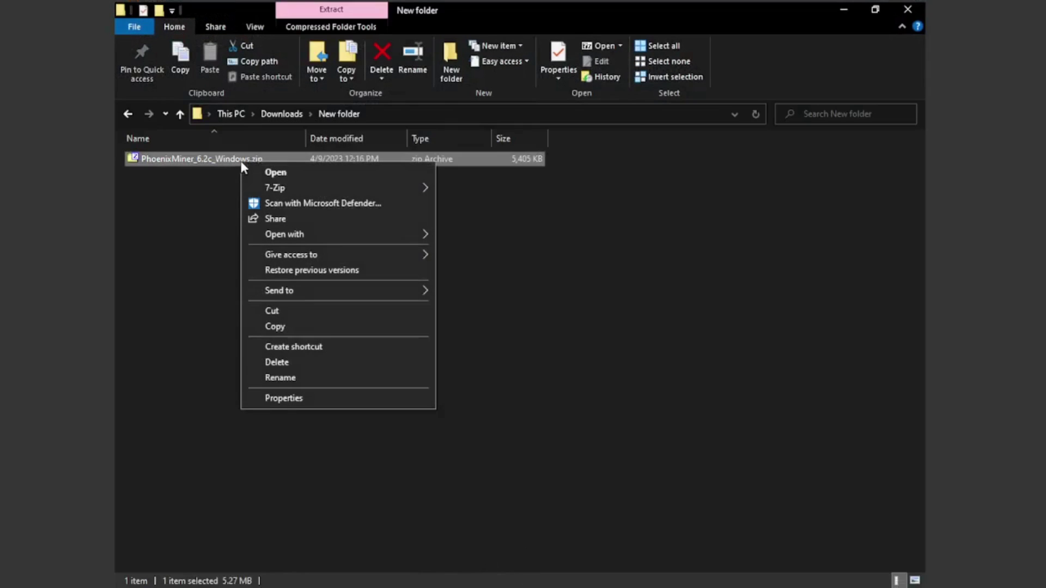
{"action": "mouse_move", "coordinate": [303, 197]}
{"action": "left_click", "coordinate": [500, 251]}
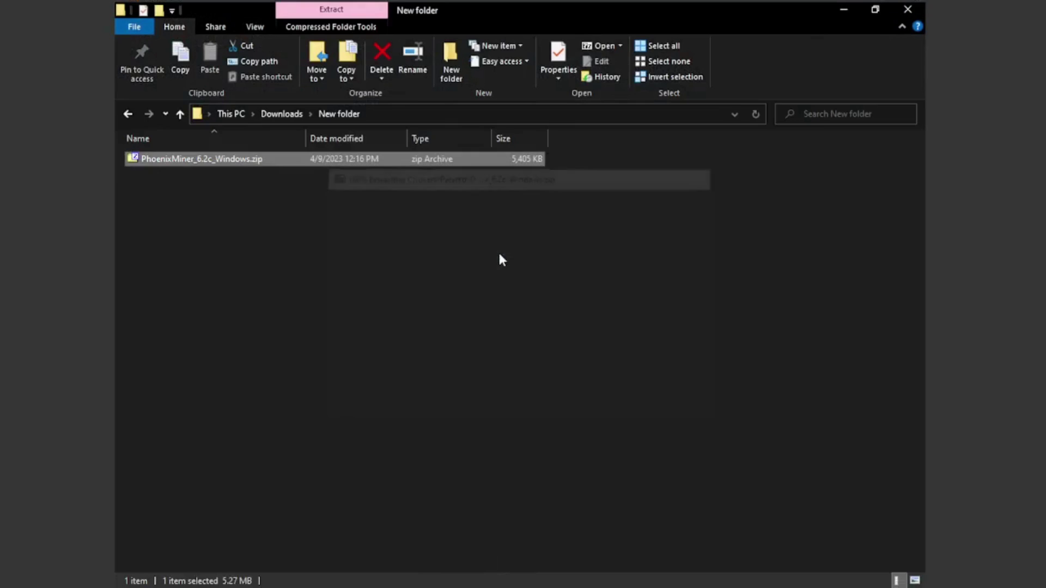
Step: Open the extracted folder and bring up the options for 42_ethw-ethwmine.bat
{"action": "double_click", "coordinate": [215, 159]}
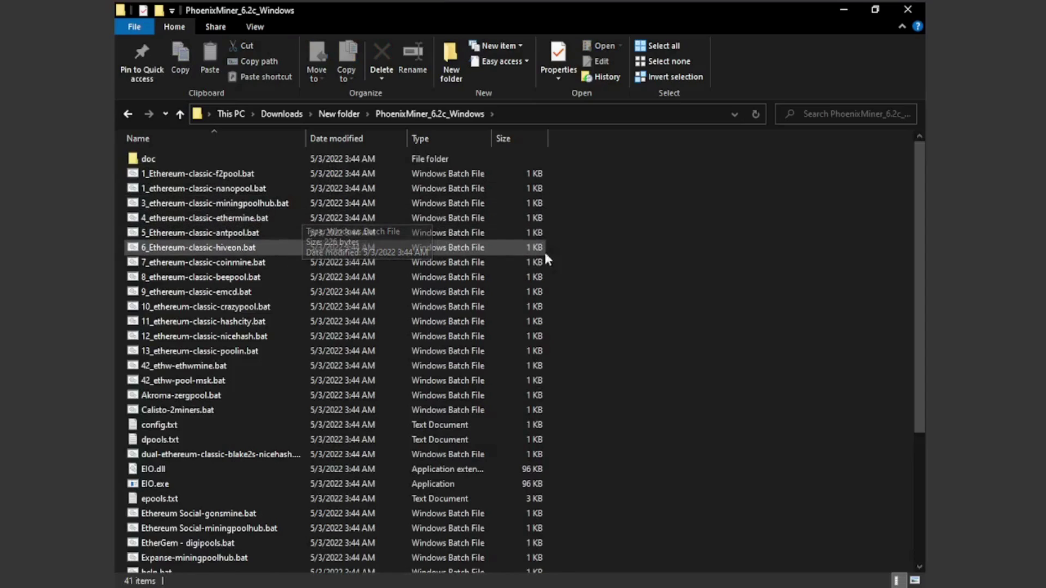
{"action": "right_click", "coordinate": [632, 255]}
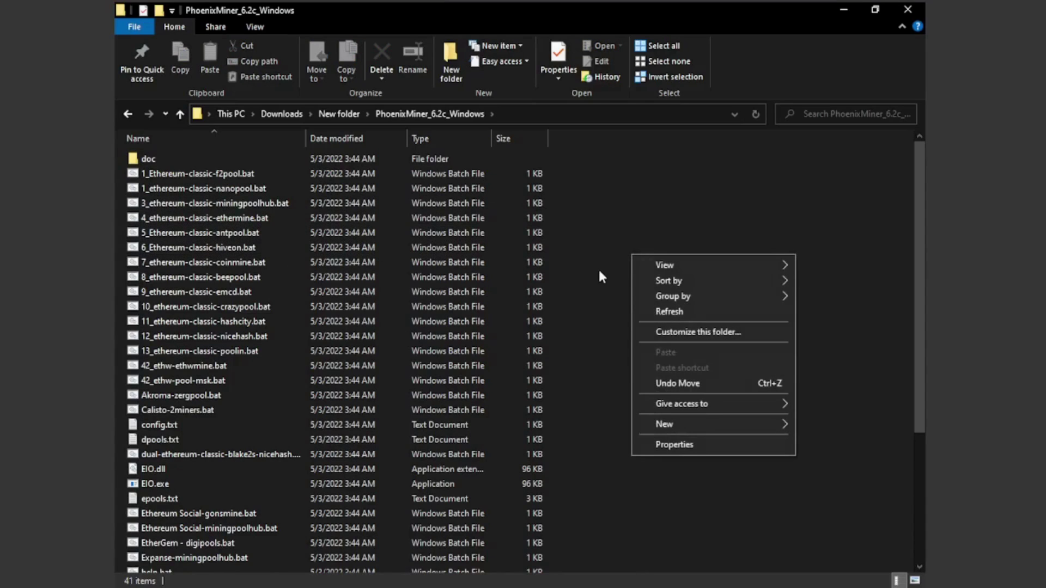
{"action": "left_click", "coordinate": [632, 195]}
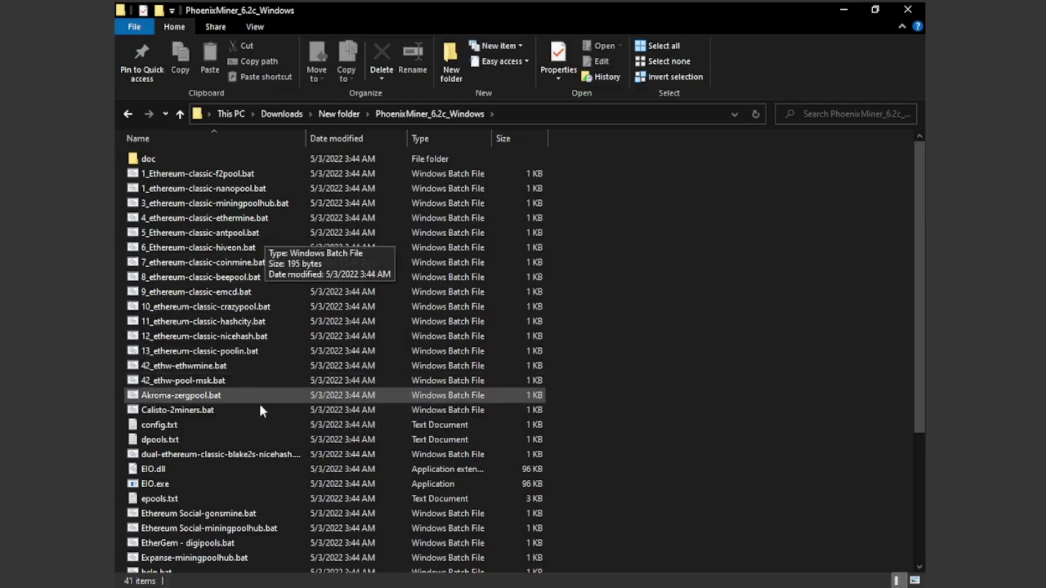
{"action": "left_click", "coordinate": [185, 381]}
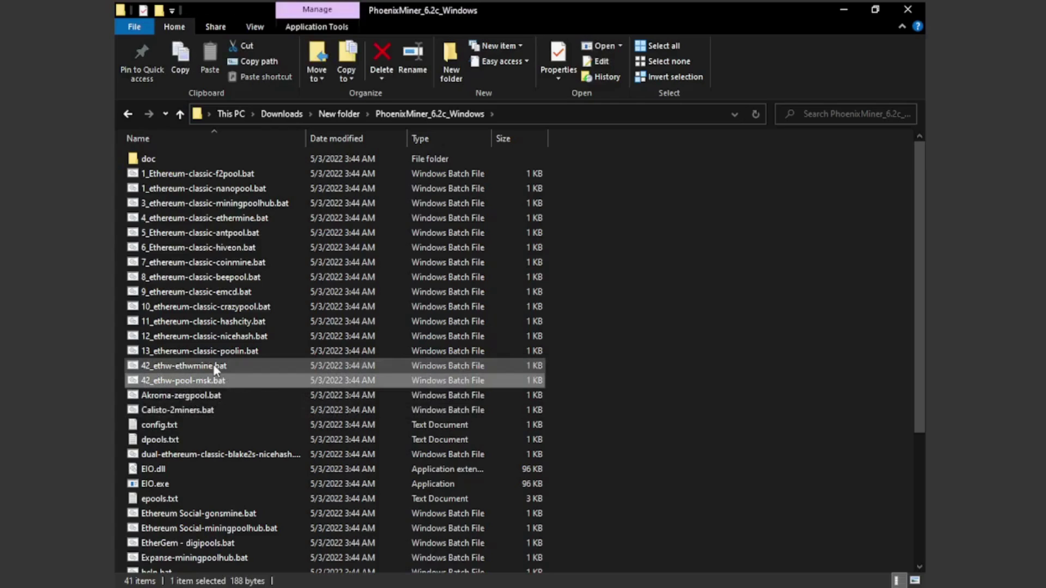
{"action": "left_click", "coordinate": [172, 366]}
{"action": "right_click", "coordinate": [185, 369]}
Step: Edit 42_ethw-ethwmine.bat in a maximized Notepad, review its command line, then return to the browser
{"action": "left_click", "coordinate": [236, 113]}
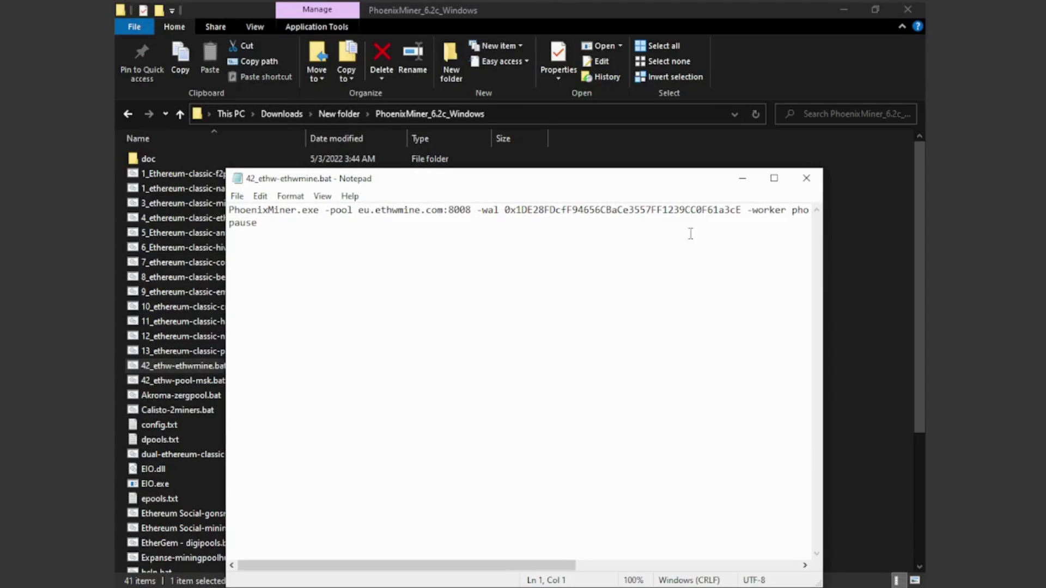
{"action": "left_click", "coordinate": [777, 178]}
{"action": "left_click_drag", "start_coordinate": [116, 39], "coordinate": [950, 42]}
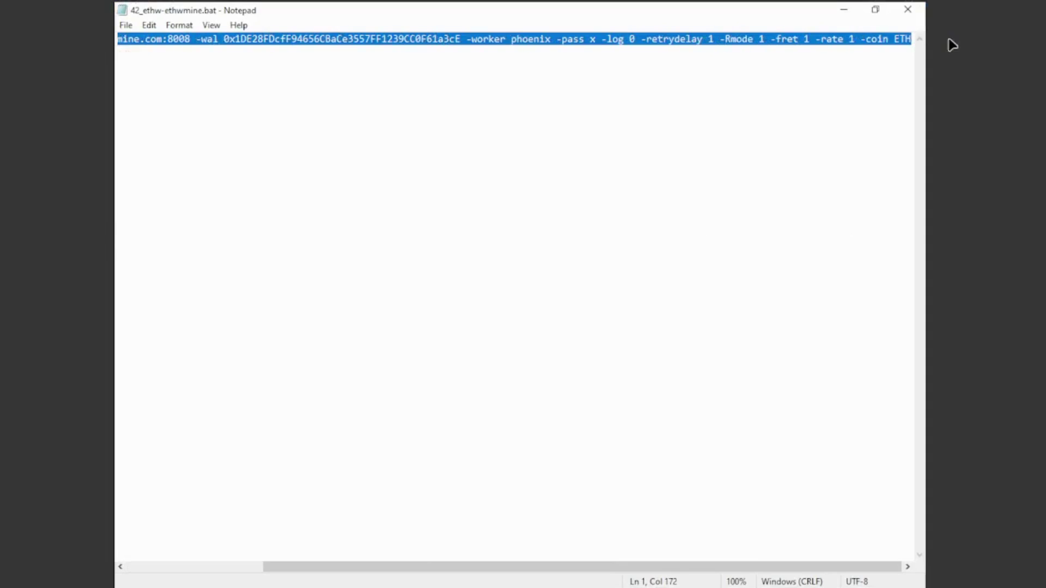
{"action": "left_click", "coordinate": [809, 92]}
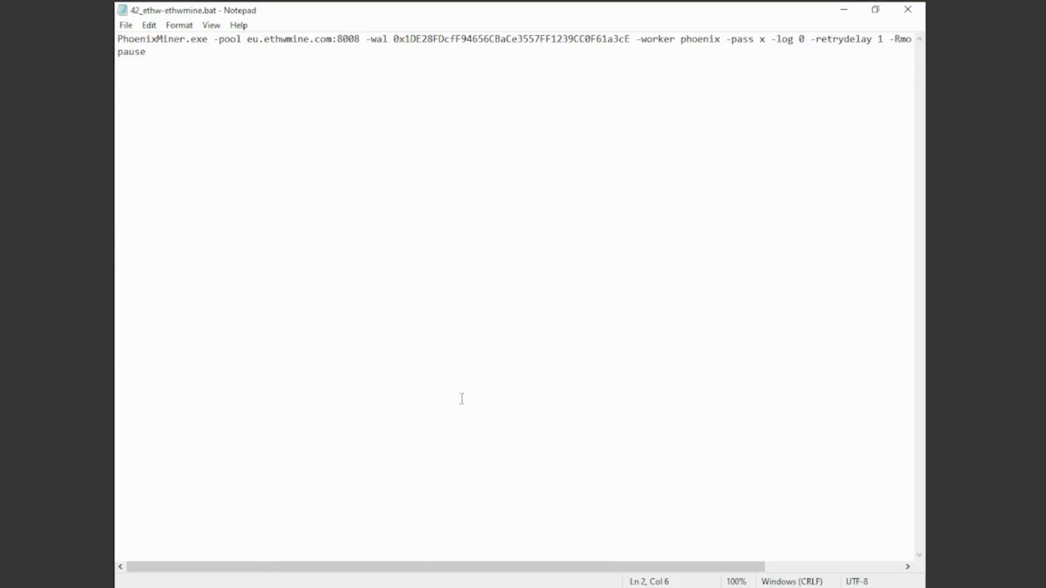
{"action": "left_click", "coordinate": [338, 586]}
Step: On the Mining OctaSpace page, copy octa.eu.ekapool.com:18890 from the Server List
{"action": "left_click", "coordinate": [486, 16]}
{"action": "scroll", "coordinate": [593, 370], "scroll_direction": "down", "scroll_amount": 1}
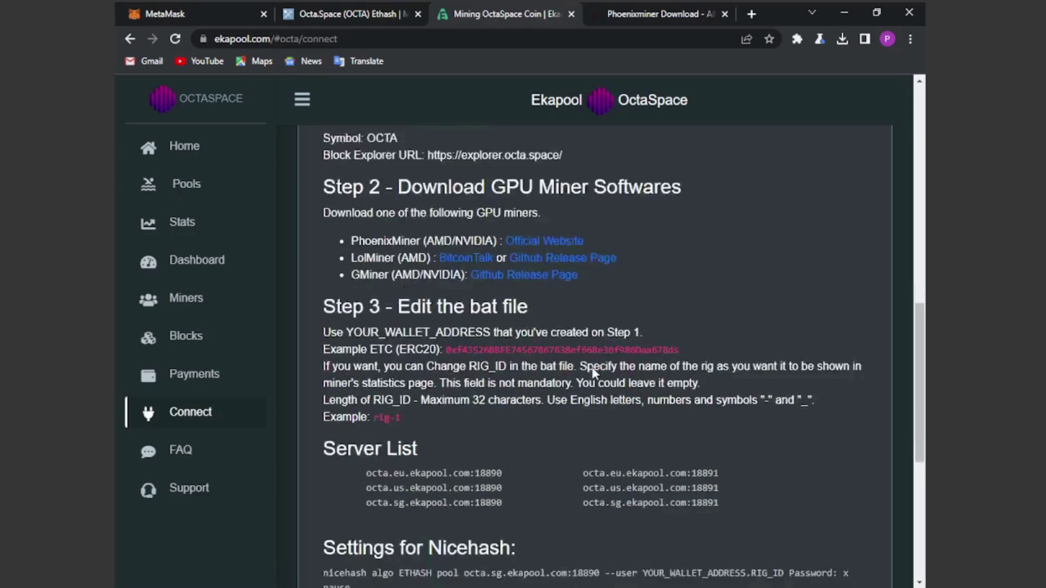
{"action": "scroll", "coordinate": [592, 368], "scroll_direction": "down", "scroll_amount": 7}
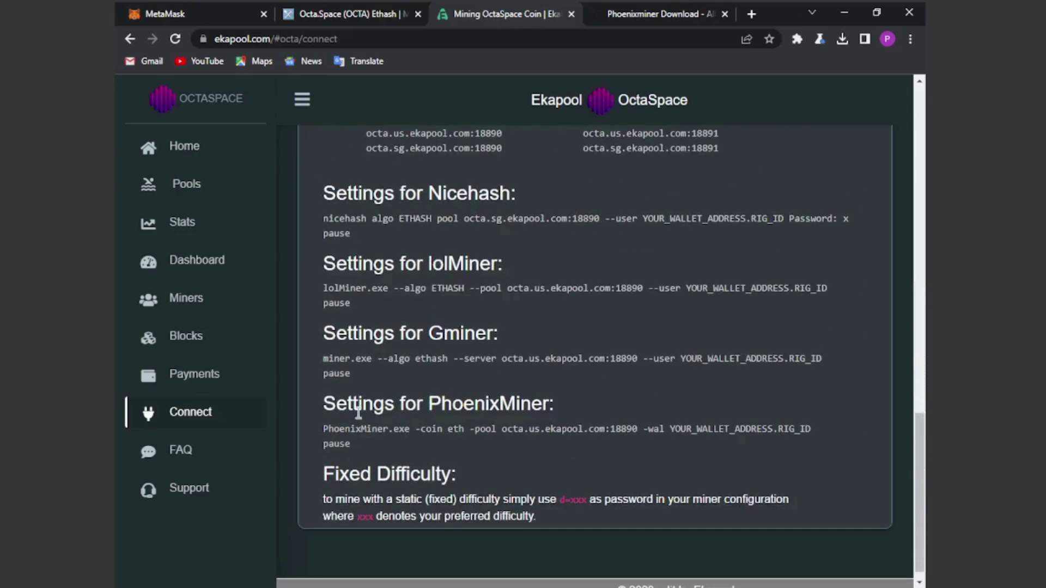
{"action": "left_click_drag", "start_coordinate": [323, 407], "coordinate": [563, 408]}
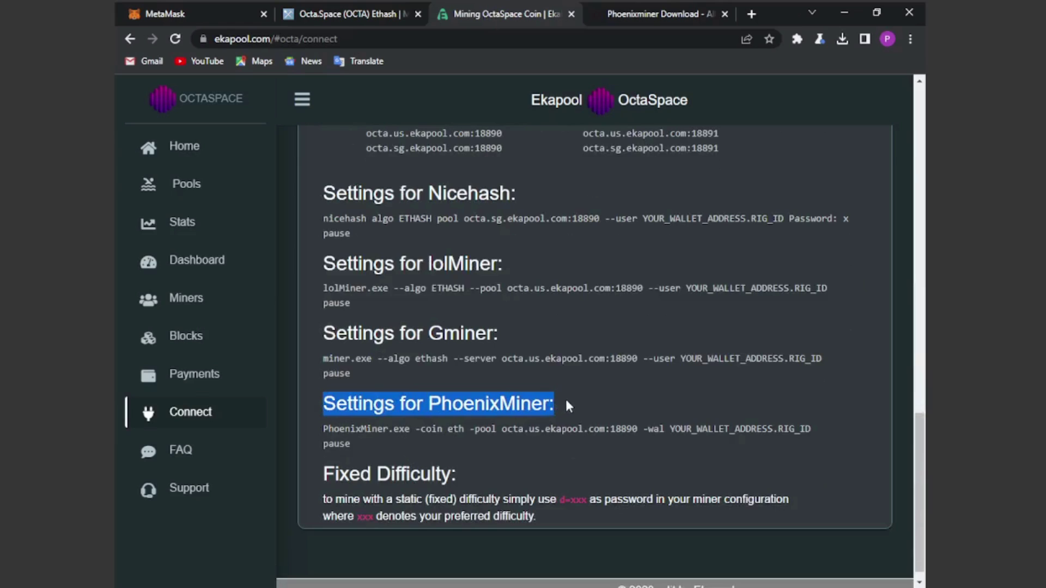
{"action": "left_click", "coordinate": [567, 406]}
{"action": "left_click_drag", "start_coordinate": [502, 430], "coordinate": [636, 430]}
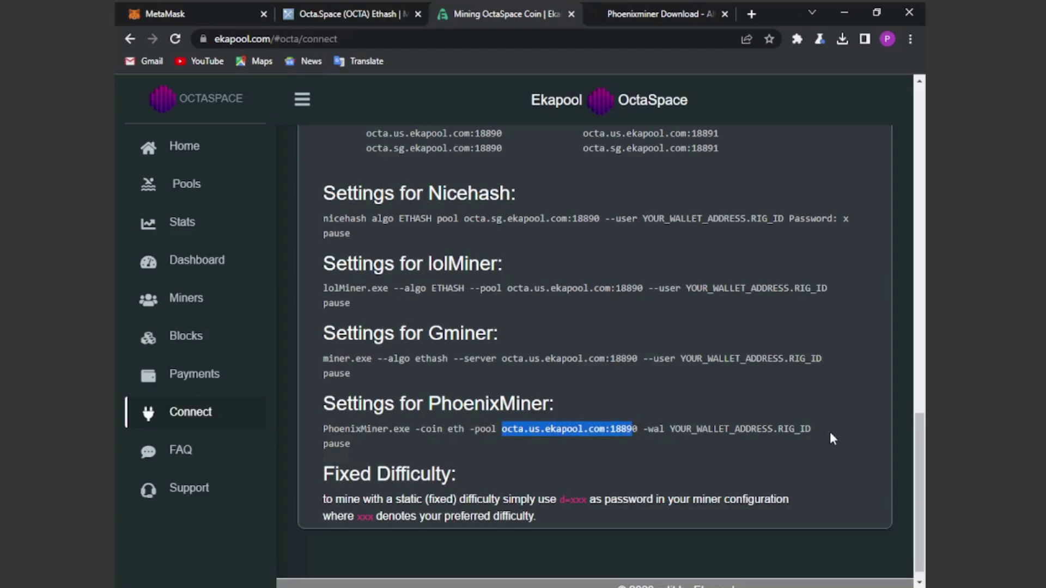
{"action": "scroll", "coordinate": [805, 430], "scroll_direction": "up", "scroll_amount": 1}
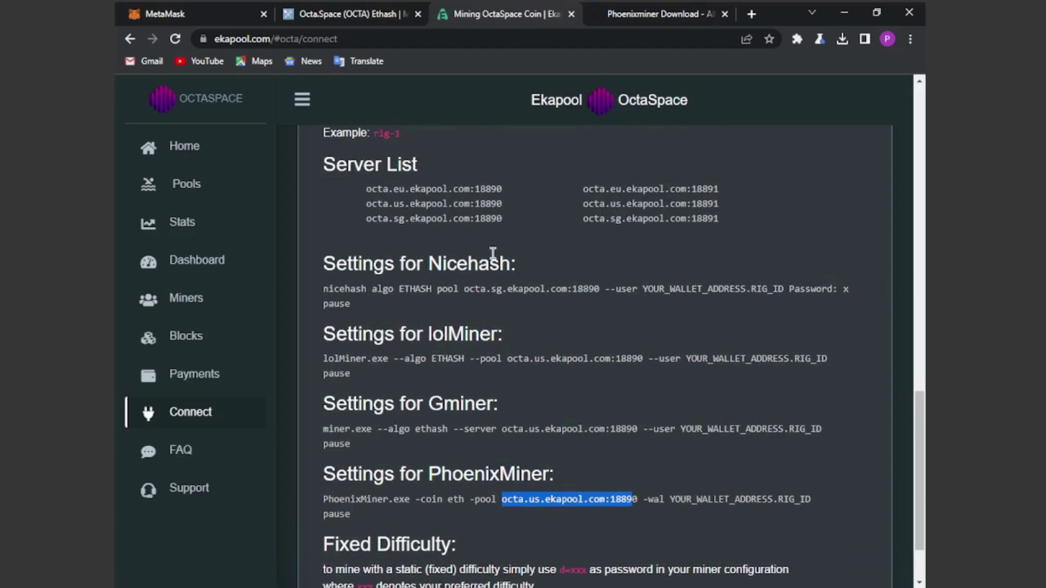
{"action": "left_click_drag", "start_coordinate": [367, 189], "coordinate": [500, 189]}
{"action": "right_click", "coordinate": [494, 186]}
{"action": "left_click", "coordinate": [508, 196]}
Step: Replace the eu.ethwmine.com:8008 pool in the command with octa.eu.ekapool.com:18890
{"action": "key", "text": "alt+Tab"}
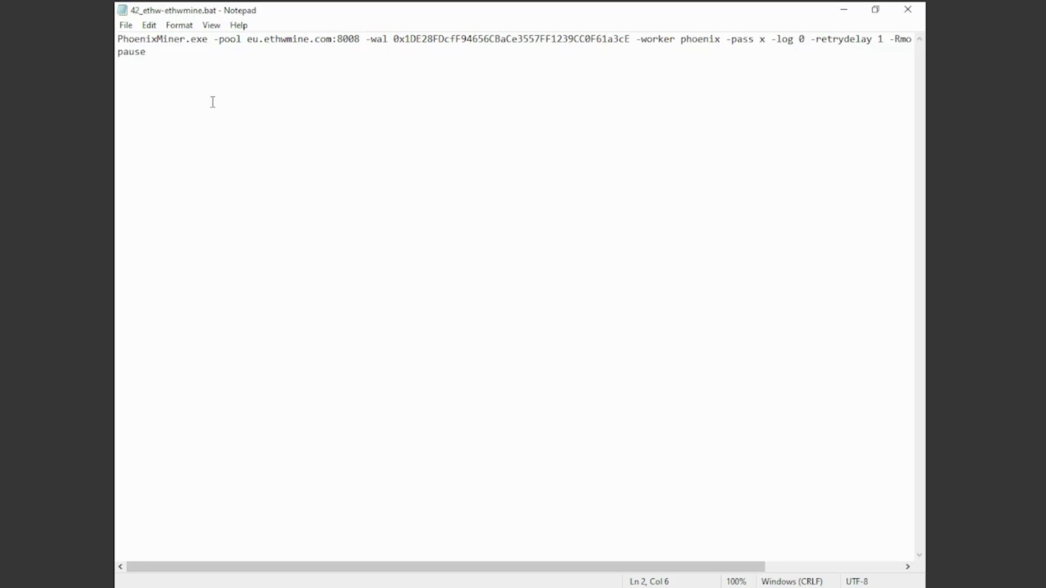
{"action": "left_click_drag", "start_coordinate": [248, 40], "coordinate": [359, 42]}
{"action": "right_click", "coordinate": [358, 43]}
{"action": "left_click", "coordinate": [381, 99]}
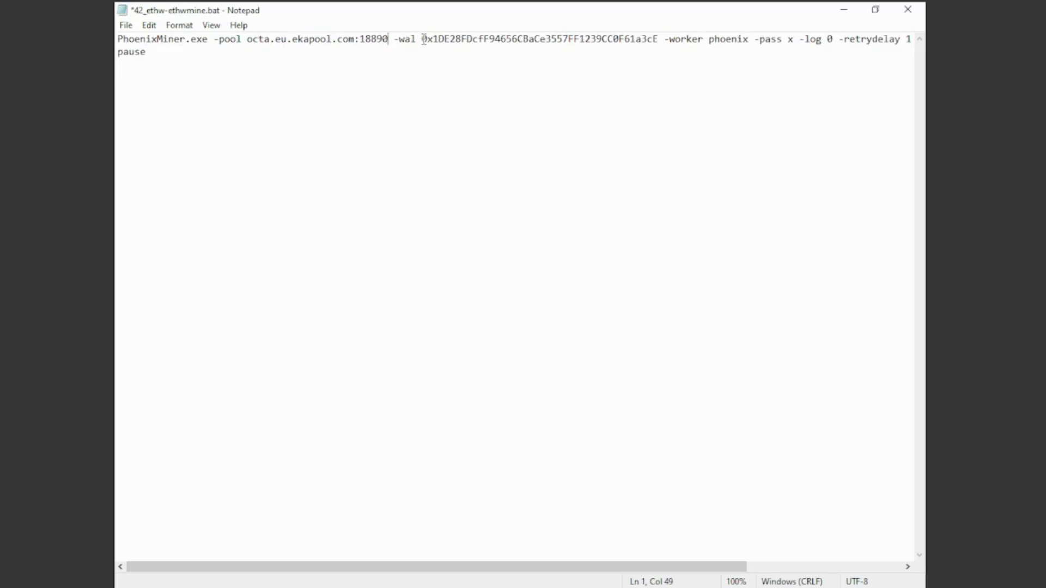
{"action": "left_click_drag", "start_coordinate": [422, 40], "coordinate": [659, 43]}
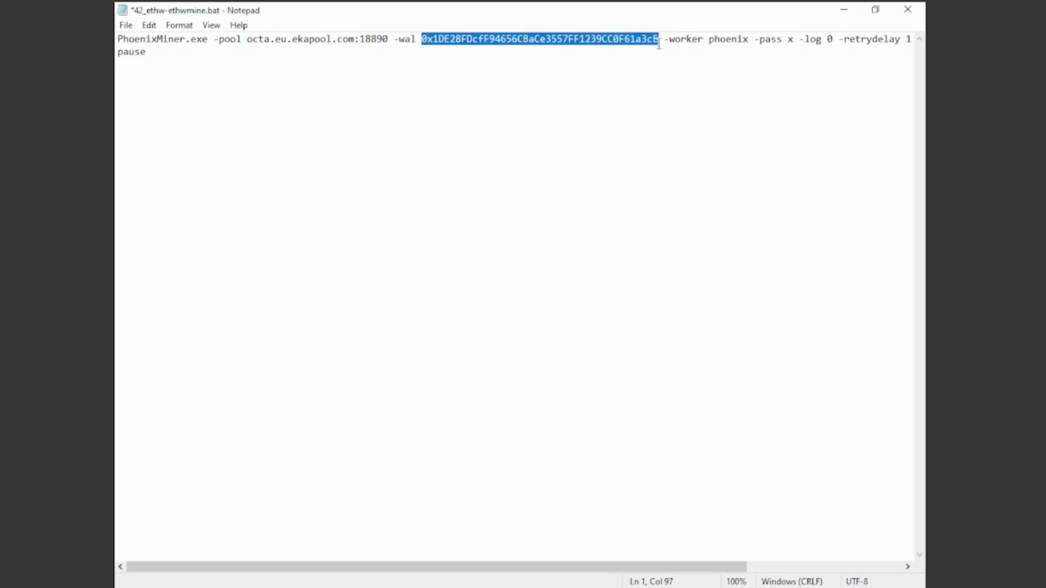
{"action": "left_click", "coordinate": [659, 43]}
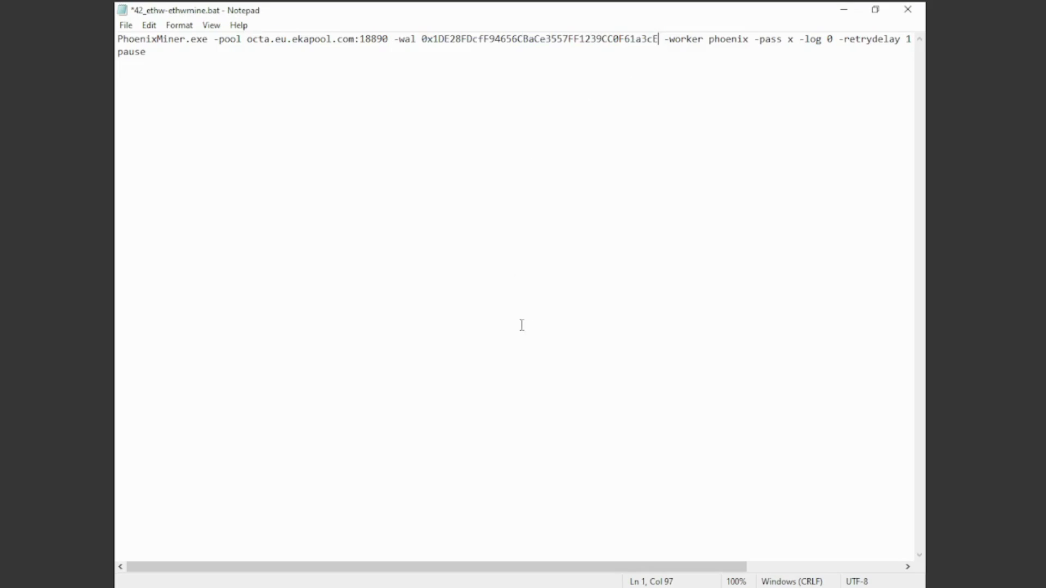
Step: Copy the OCTA mining address from the notes and paste it over the old wallet
{"action": "left_click", "coordinate": [344, 586]}
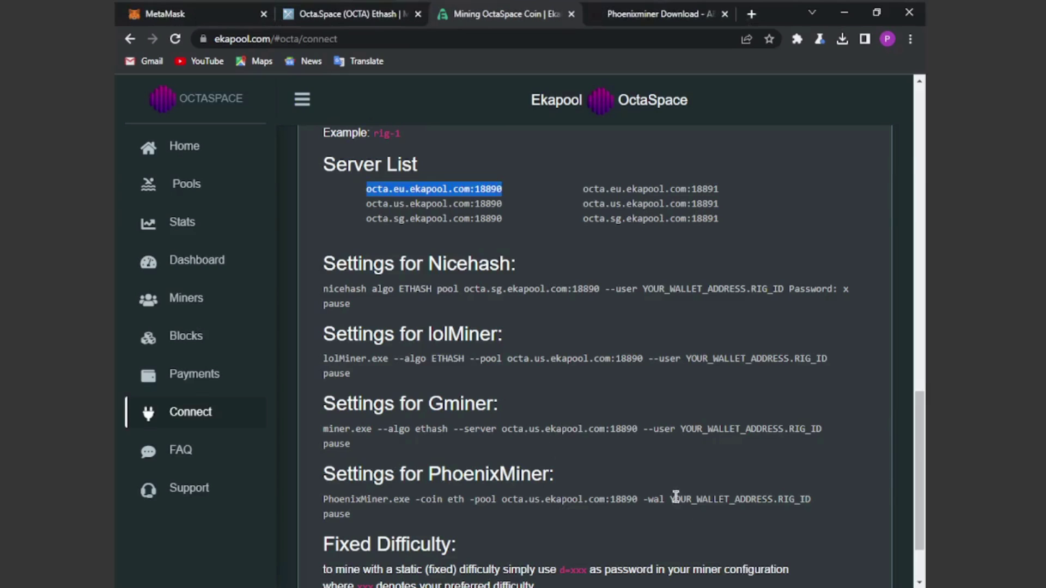
{"action": "left_click_drag", "start_coordinate": [671, 499], "coordinate": [814, 507]}
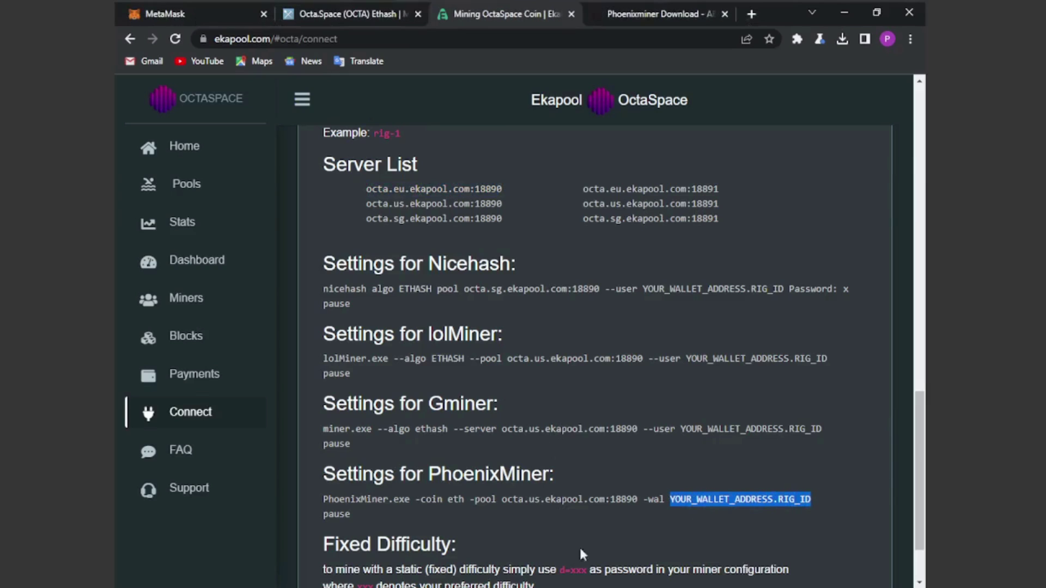
{"action": "left_click", "coordinate": [482, 586]}
{"action": "left_click", "coordinate": [436, 537]}
{"action": "right_click", "coordinate": [219, 192]}
{"action": "left_click", "coordinate": [250, 238]}
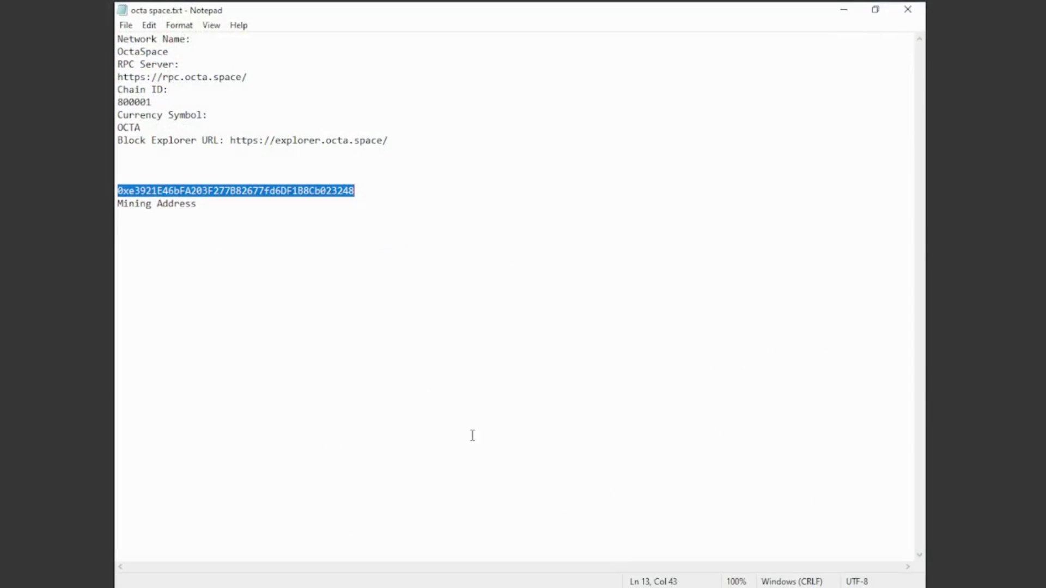
{"action": "left_click", "coordinate": [483, 586]}
{"action": "left_click", "coordinate": [532, 537]}
{"action": "left_click_drag", "start_coordinate": [422, 40], "coordinate": [749, 40]}
{"action": "right_click", "coordinate": [643, 38]}
{"action": "left_click", "coordinate": [681, 96]}
Step: Append .HASHONTUBE to the wallet and delete -worker and extra options, keeping -pass x -coin ETH
{"action": "key", "text": "BackSpace"}
{"action": "key", "text": "BackSpace"}
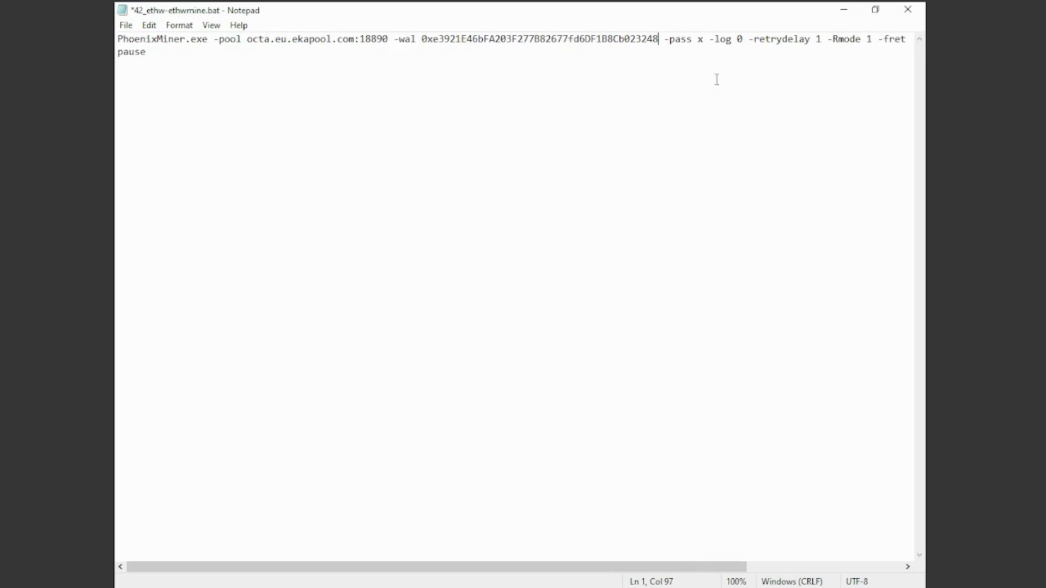
{"action": "type", "text": "."}
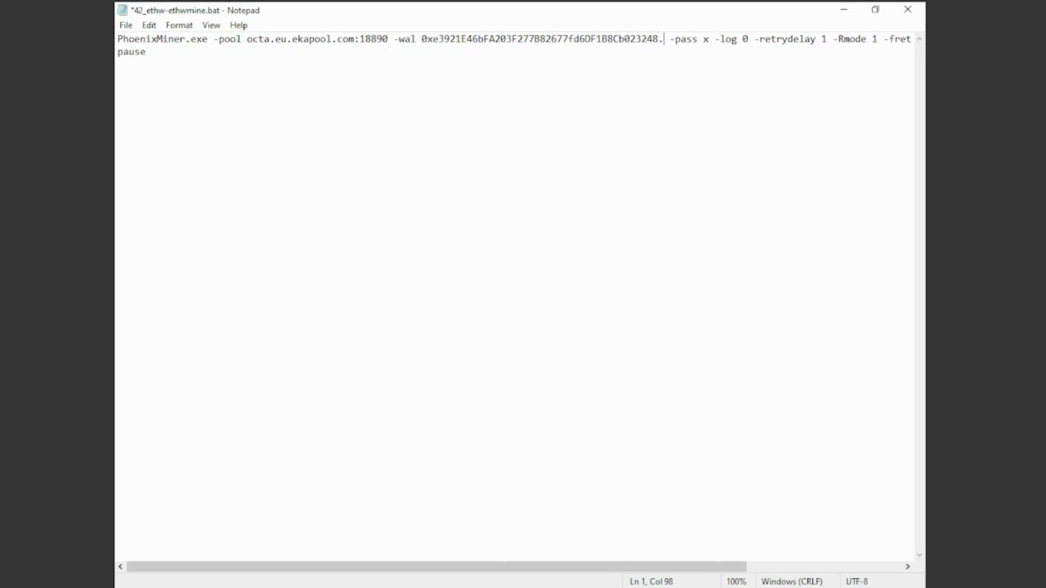
{"action": "type", "text": "HASHONTU"}
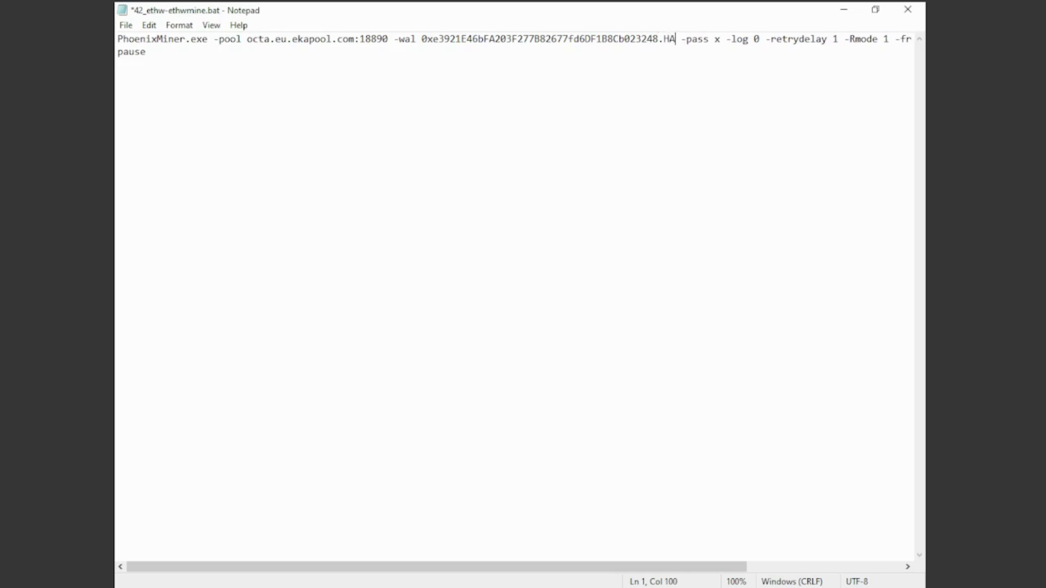
{"action": "type", "text": "BE"}
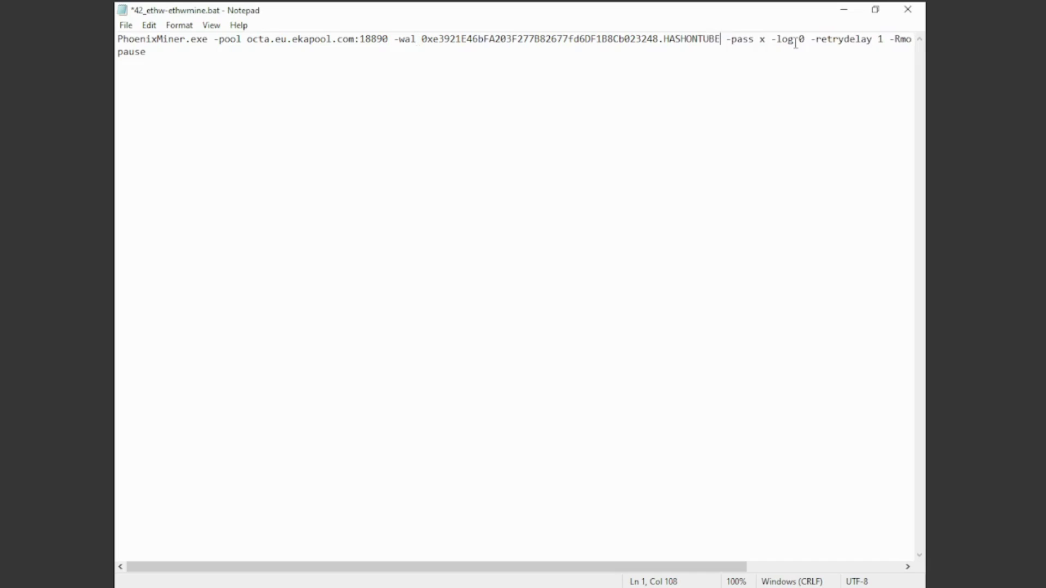
{"action": "left_click_drag", "start_coordinate": [610, 568], "coordinate": [791, 548]}
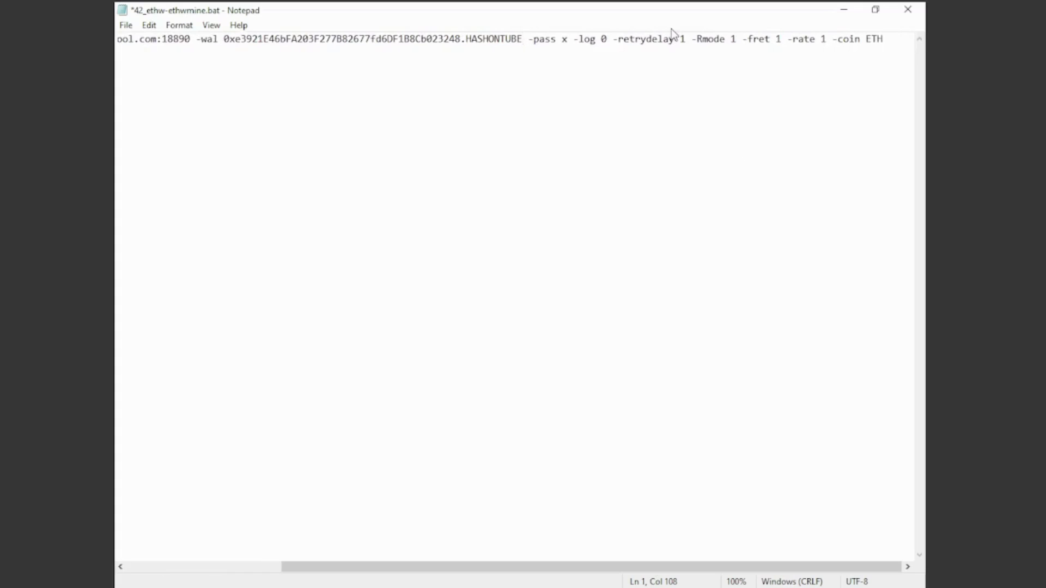
{"action": "double_click", "coordinate": [721, 54]}
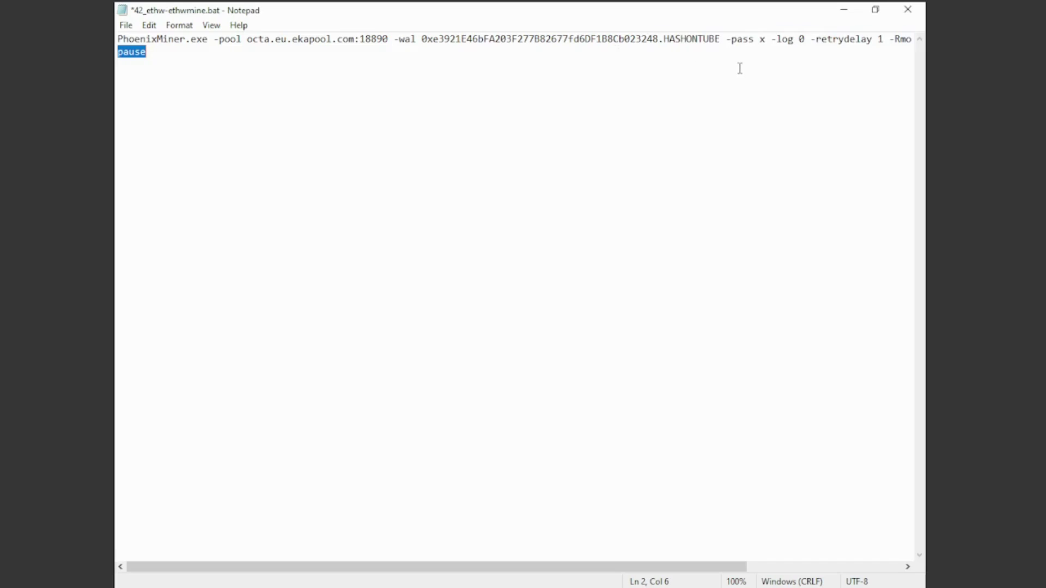
{"action": "left_click_drag", "start_coordinate": [709, 569], "coordinate": [866, 570]}
{"action": "left_click", "coordinate": [829, 40]}
{"action": "key", "text": "BackSpace"}
{"action": "key", "text": "BackSpace"}
{"action": "key", "text": "BackSpace"}
{"action": "key", "text": "BackSpace"}
{"action": "key", "text": "BackSpace"}
{"action": "key", "text": "BackSpace"}
{"action": "key", "text": "BackSpace"}
{"action": "key", "text": "BackSpace"}
{"action": "key", "text": "BackSpace"}
{"action": "key", "text": "BackSpace"}
{"action": "key", "text": "BackSpace"}
{"action": "key", "text": "BackSpace"}
{"action": "key", "text": "BackSpace"}
{"action": "key", "text": "BackSpace"}
{"action": "key", "text": "BackSpace"}
{"action": "key", "text": "BackSpace"}
{"action": "key", "text": "BackSpace"}
{"action": "key", "text": "BackSpace"}
{"action": "key", "text": "BackSpace"}
{"action": "key", "text": "BackSpace"}
{"action": "key", "text": "BackSpace"}
{"action": "key", "text": "BackSpace"}
{"action": "key", "text": "BackSpace"}
{"action": "key", "text": "BackSpace"}
{"action": "key", "text": "BackSpace"}
{"action": "key", "text": "BackSpace"}
{"action": "key", "text": "BackSpace"}
{"action": "key", "text": "BackSpace"}
{"action": "key", "text": "BackSpace"}
{"action": "key", "text": "BackSpace"}
{"action": "key", "text": "BackSpace"}
{"action": "key", "text": "BackSpace"}
{"action": "key", "text": "BackSpace"}
{"action": "key", "text": "BackSpace"}
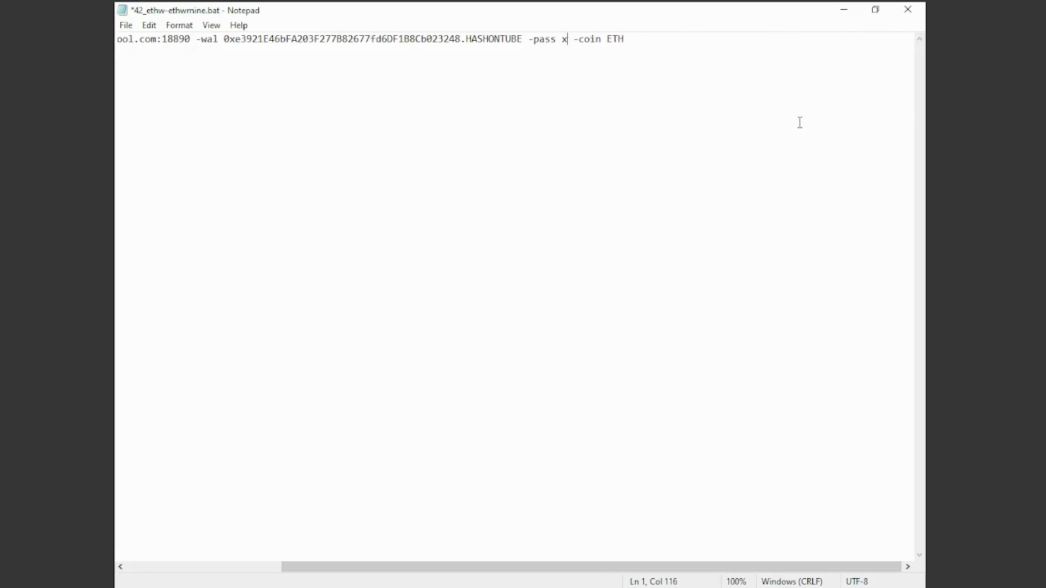
{"action": "left_click_drag", "start_coordinate": [472, 570], "coordinate": [159, 553]}
{"action": "left_click", "coordinate": [441, 132]}
{"action": "left_click_drag", "start_coordinate": [117, 38], "coordinate": [832, 42]}
{"action": "left_click", "coordinate": [848, 59]}
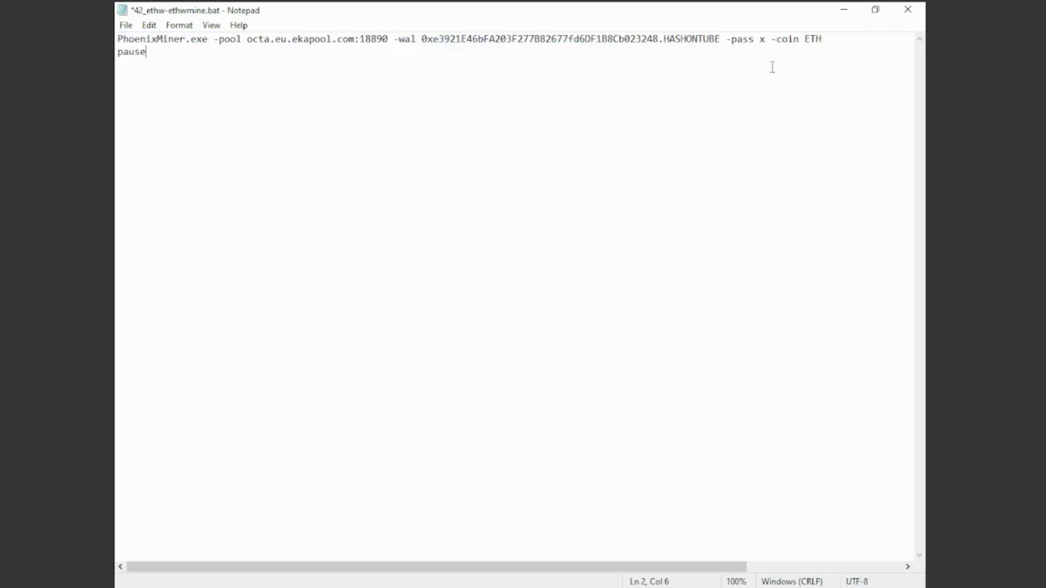
{"action": "left_click", "coordinate": [126, 25]}
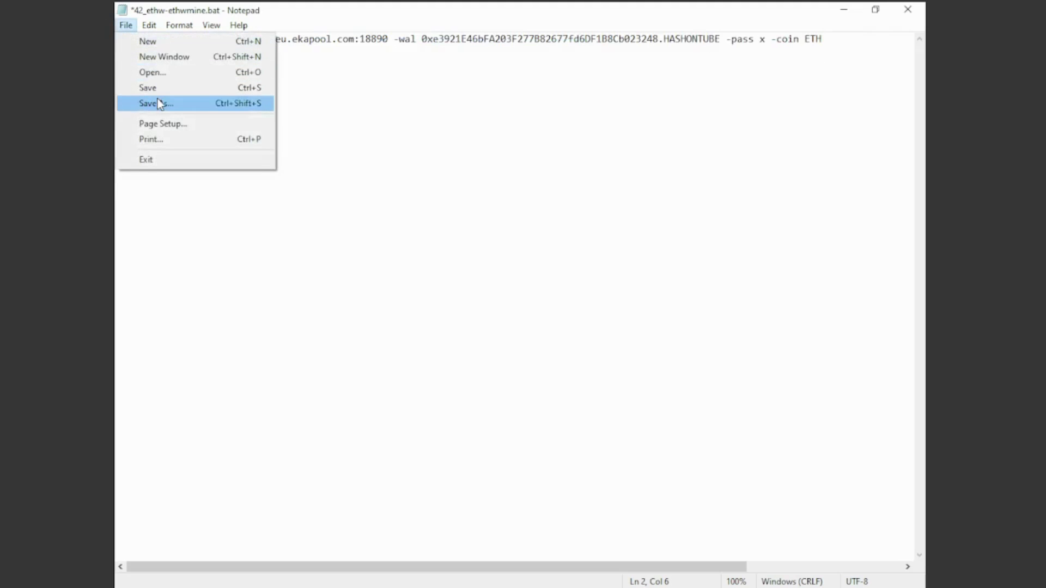
Step: Save the command as OCTAMINING.bat with type All Files, then close both Notepad windows
{"action": "left_click", "coordinate": [173, 107]}
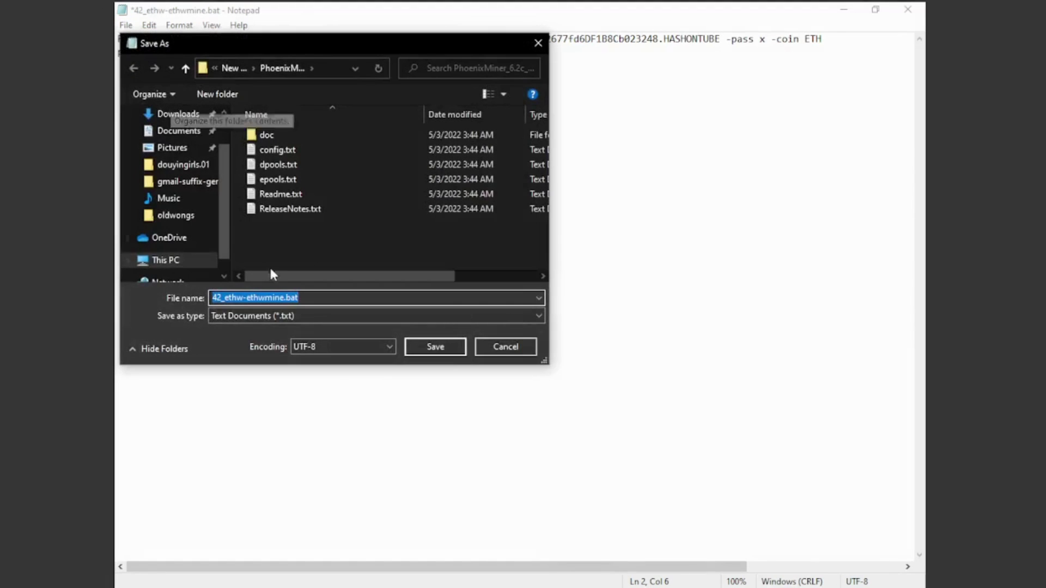
{"action": "left_click", "coordinate": [213, 316]}
{"action": "left_click", "coordinate": [247, 338]}
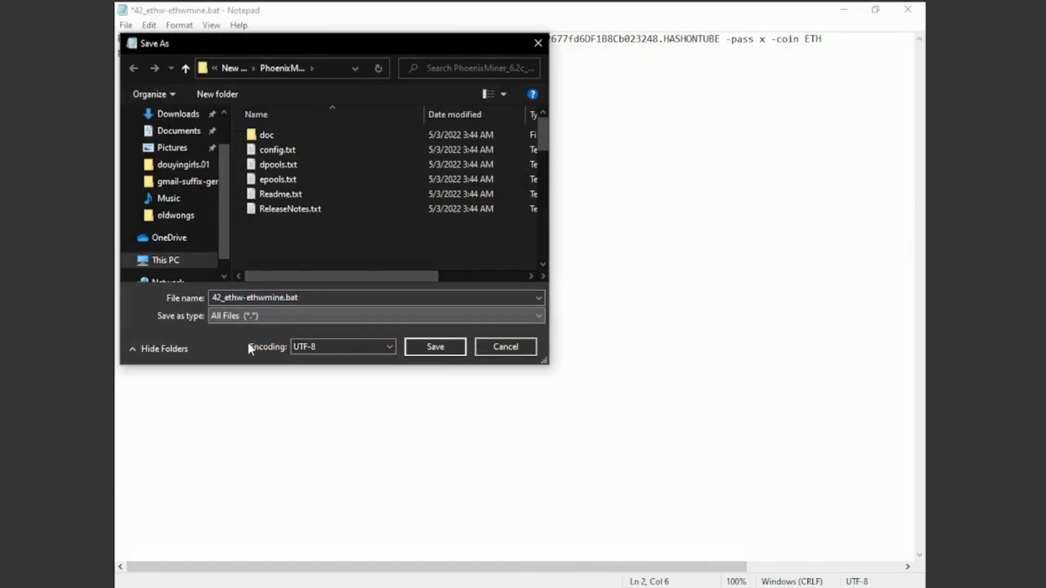
{"action": "left_click", "coordinate": [282, 300]}
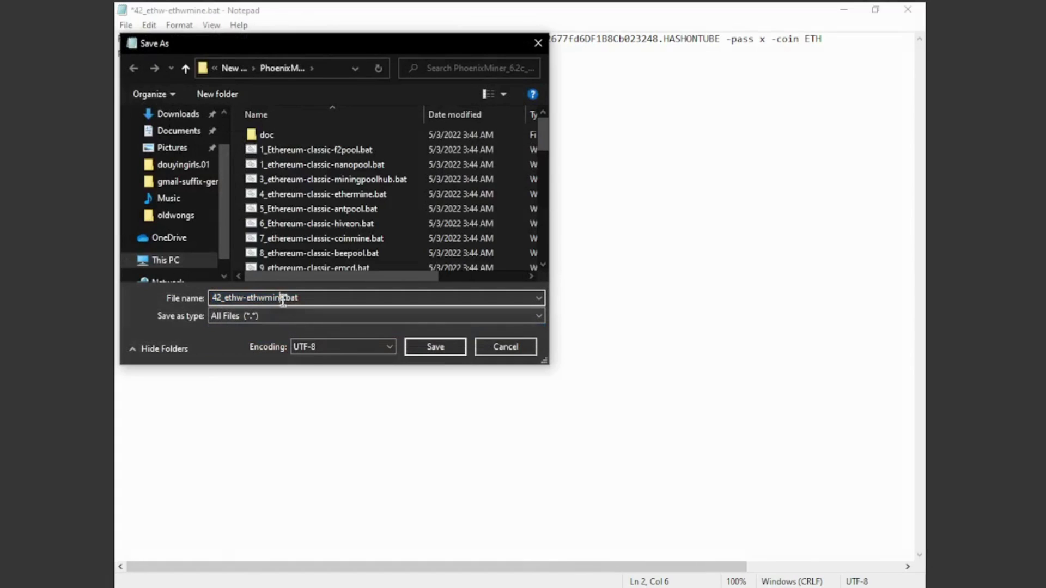
{"action": "key", "text": "BackSpace"}
{"action": "key", "text": "BackSpace"}
{"action": "key", "text": "BackSpace"}
{"action": "key", "text": "BackSpace"}
{"action": "key", "text": "BackSpace"}
{"action": "key", "text": "BackSpace"}
{"action": "key", "text": "BackSpace"}
{"action": "key", "text": "BackSpace"}
{"action": "key", "text": "BackSpace"}
{"action": "key", "text": "BackSpace"}
{"action": "key", "text": "BackSpace"}
{"action": "key", "text": "BackSpace"}
{"action": "key", "text": "BackSpace"}
{"action": "key", "text": "BackSpace"}
{"action": "key", "text": "BackSpace"}
{"action": "key", "text": "BackSpace"}
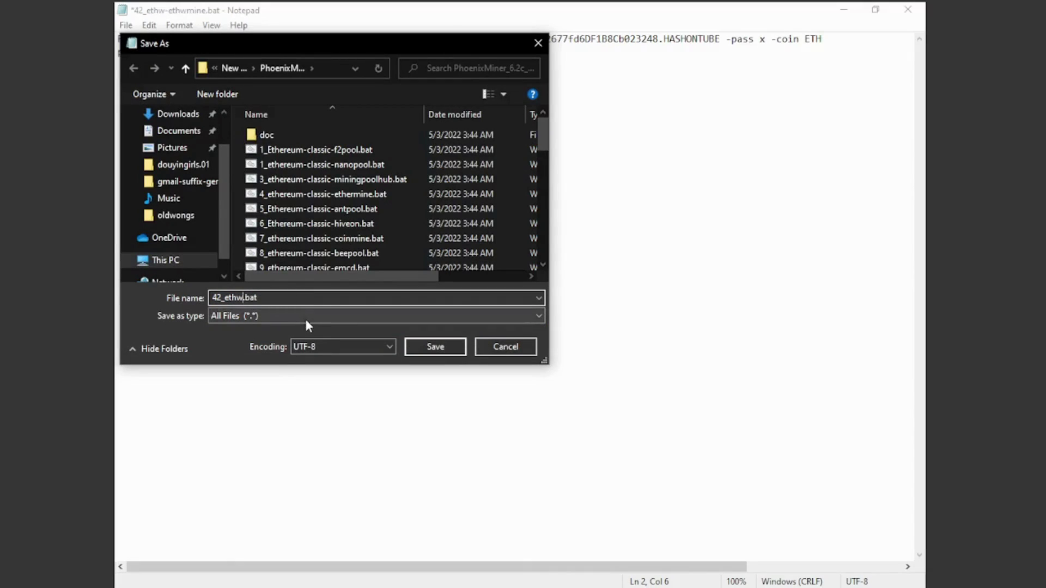
{"action": "type", "text": "OCTAMINING"}
{"action": "left_click", "coordinate": [287, 299]}
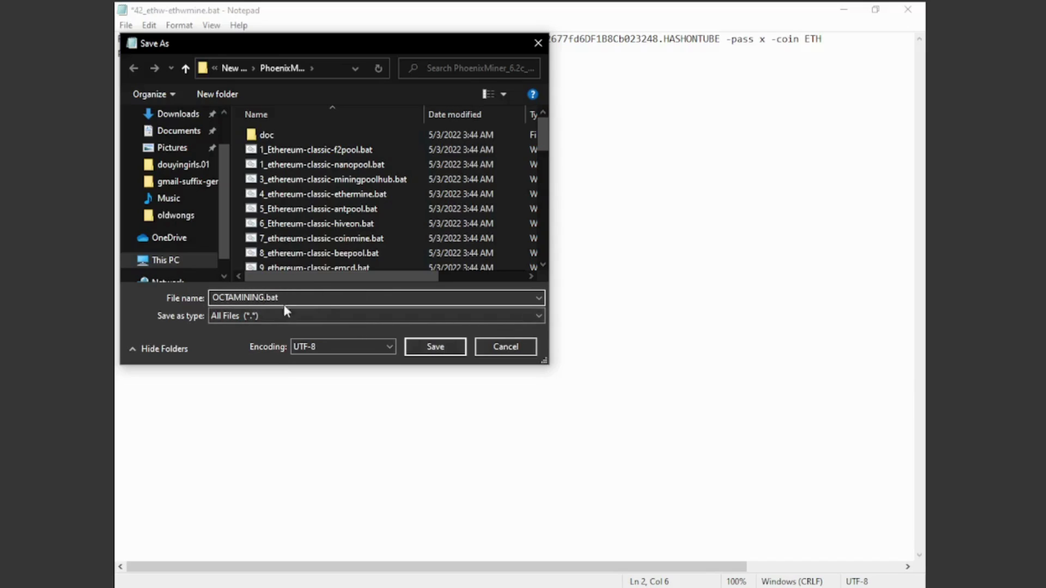
{"action": "left_click", "coordinate": [434, 346]}
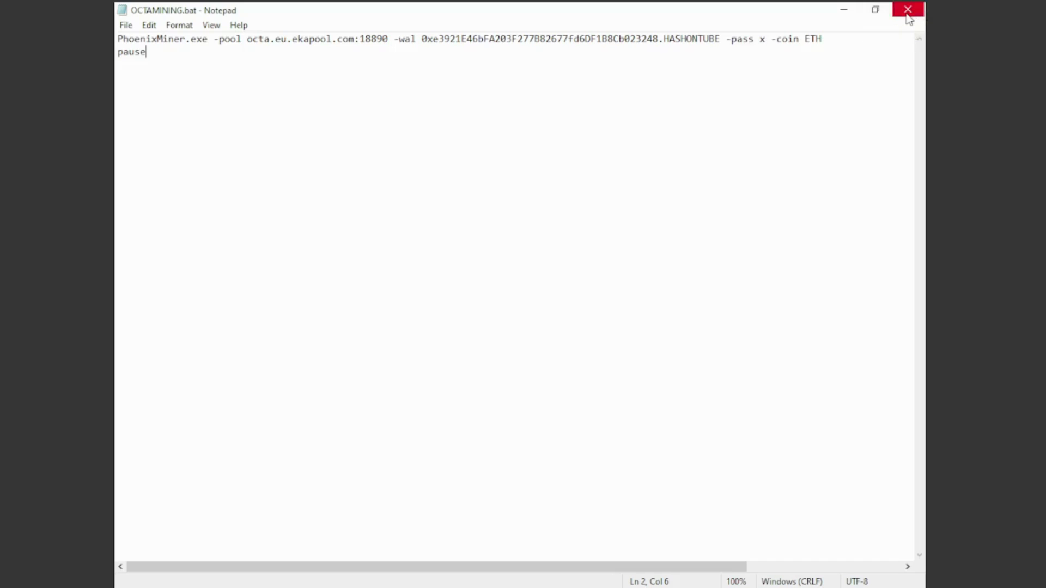
{"action": "left_click", "coordinate": [908, 13]}
{"action": "left_click", "coordinate": [910, 12]}
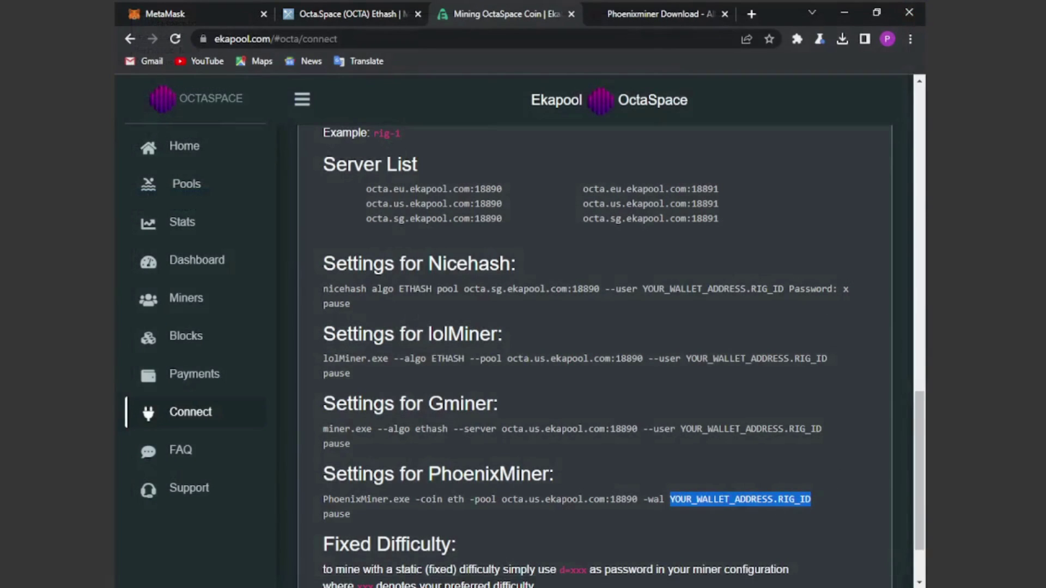